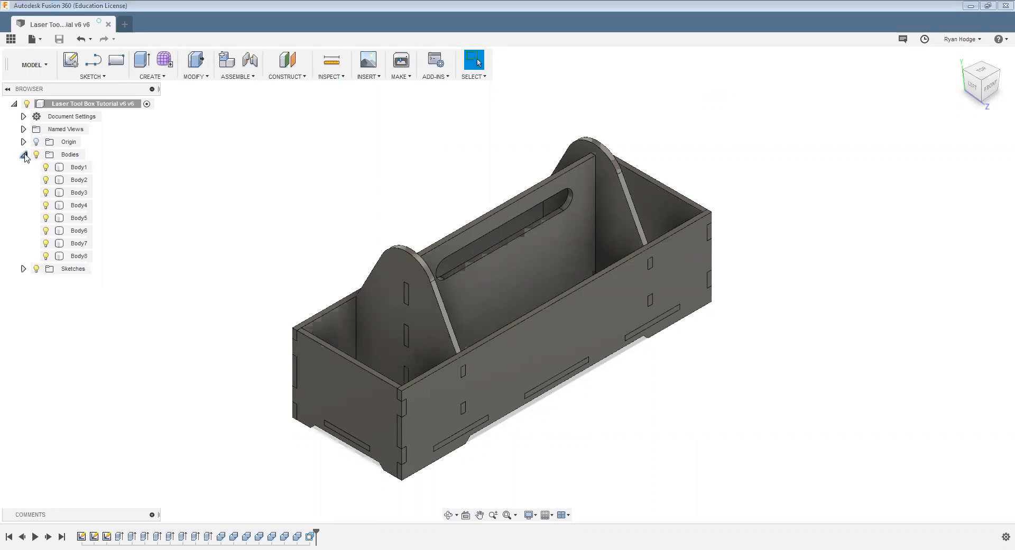
# Convert all eight bodies, Body1 through Body8, into separate components
pyautogui.click(78, 168)
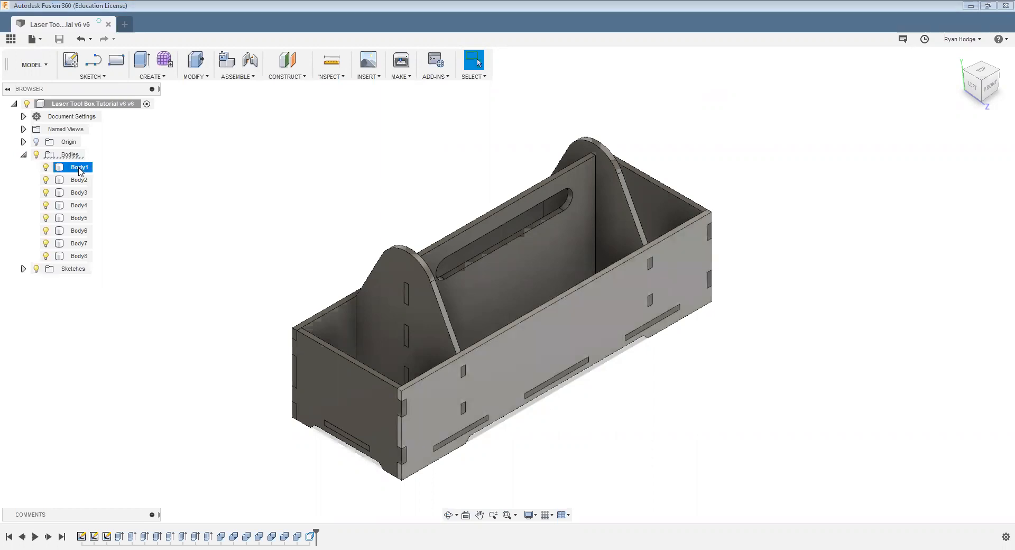
pyautogui.keyDown('shift'); pyautogui.click(79, 256); pyautogui.keyUp('shift')
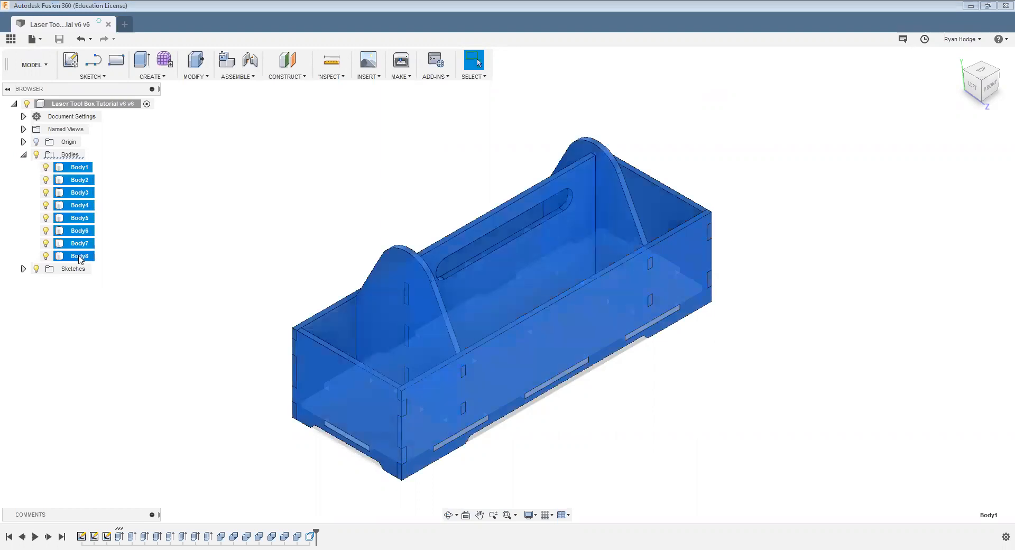
pyautogui.rightClick(81, 259)
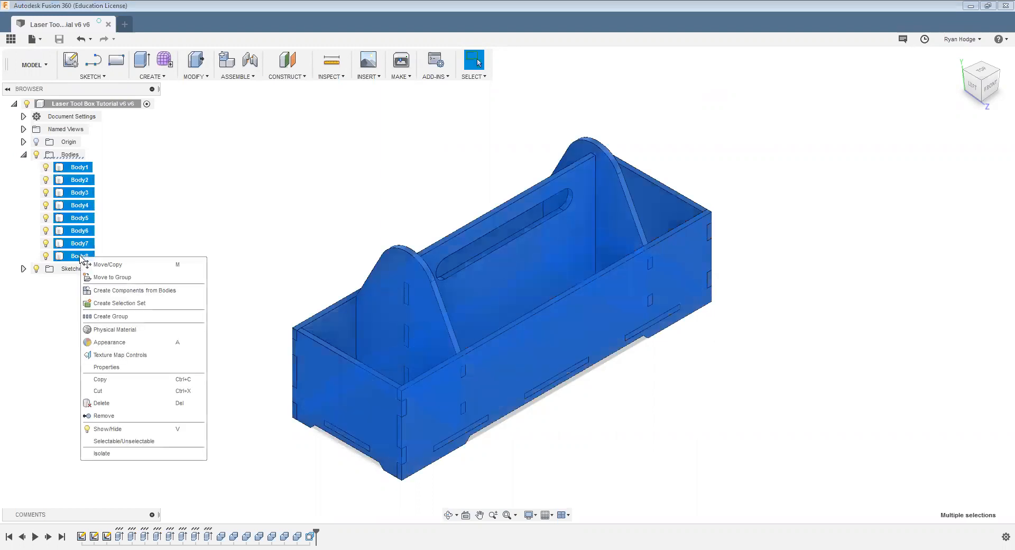
pyautogui.click(135, 291)
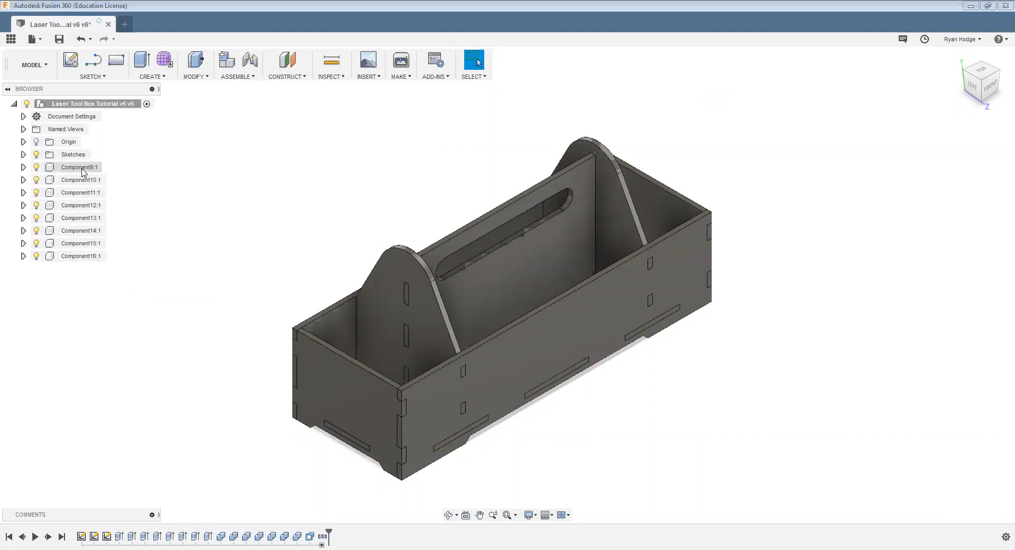
pyautogui.click(80, 167)
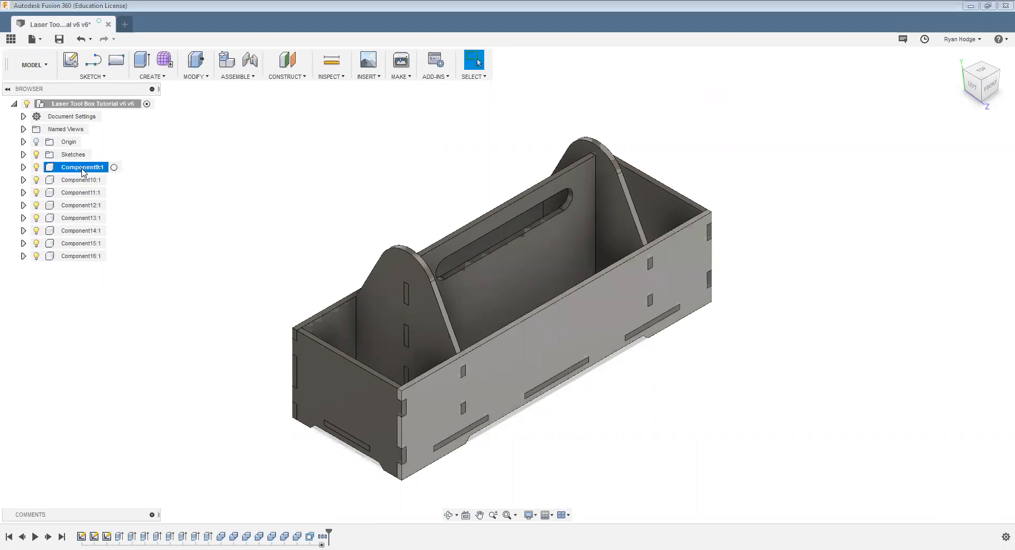
pyautogui.doubleClick(82, 167)
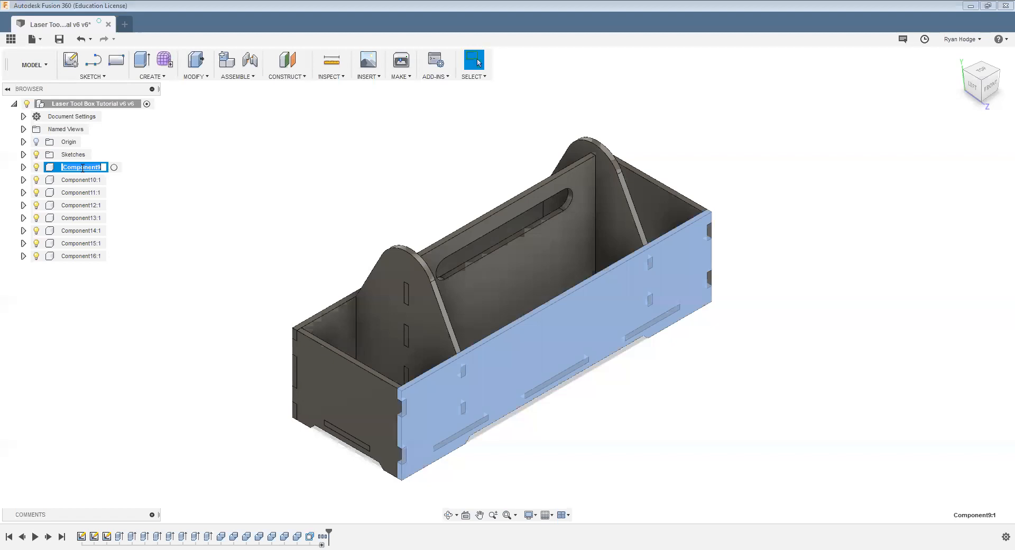
pyautogui.click(150, 197)
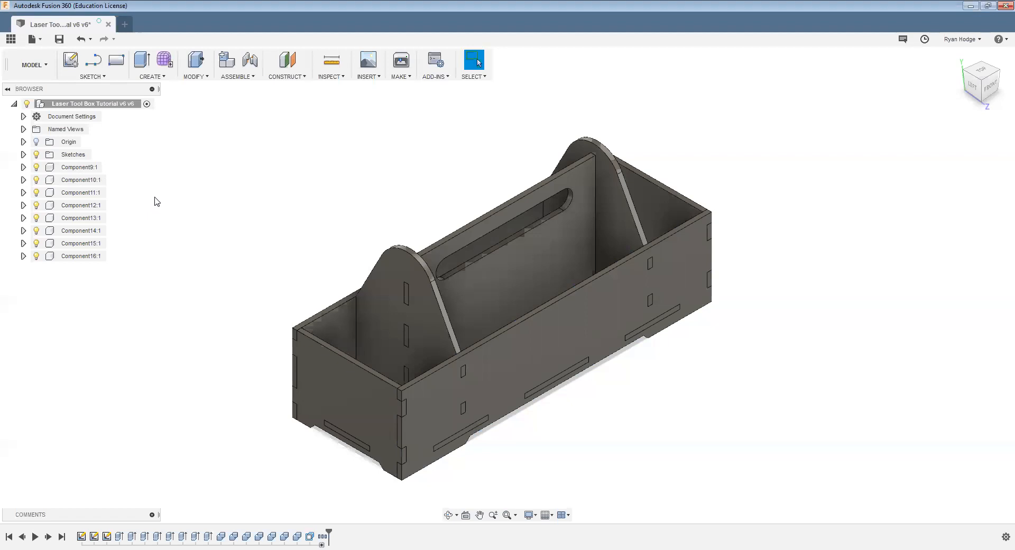
# Apply the Pine physical material already in this design to the tool box's long front panel, Component9
pyautogui.click(82, 167)
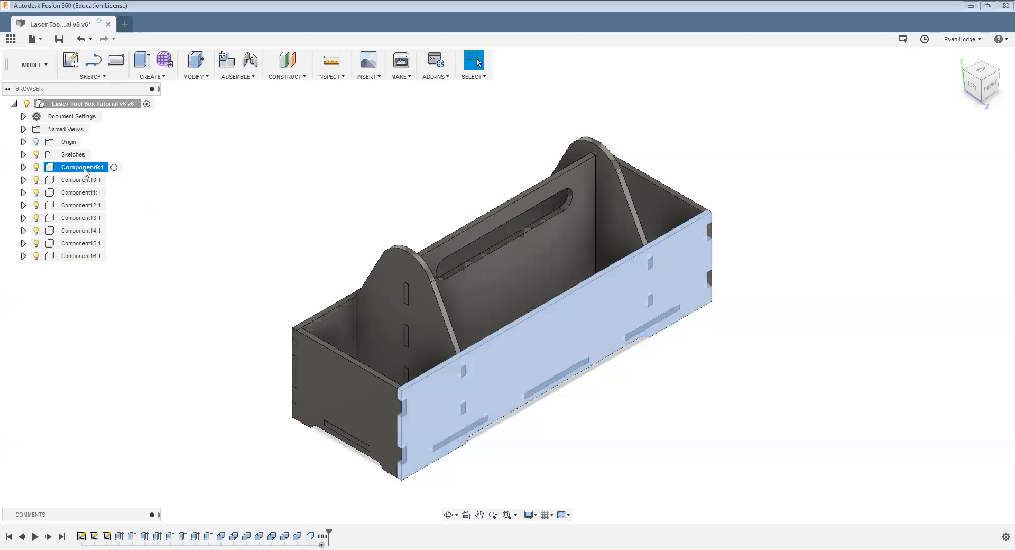
pyautogui.rightClick(85, 172)
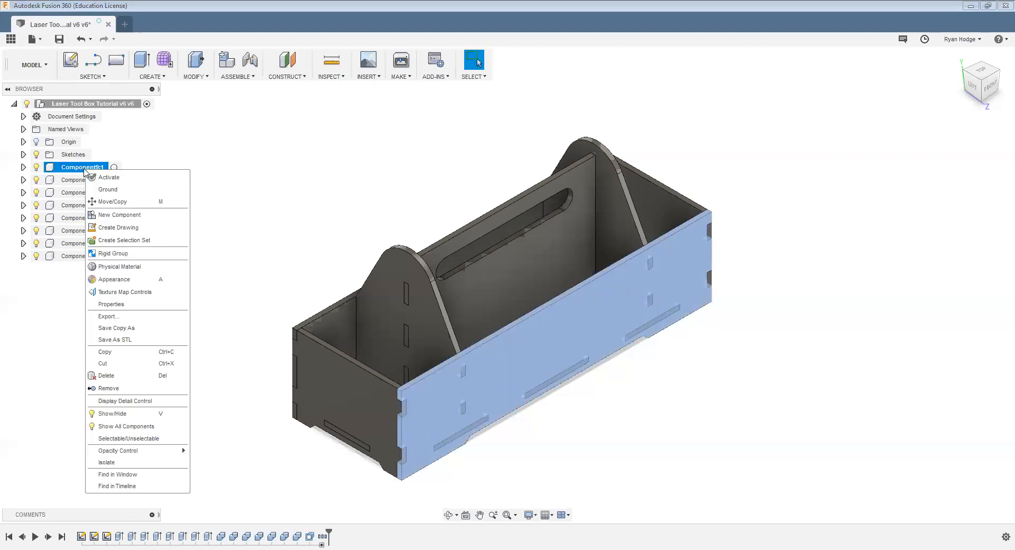
pyautogui.click(134, 267)
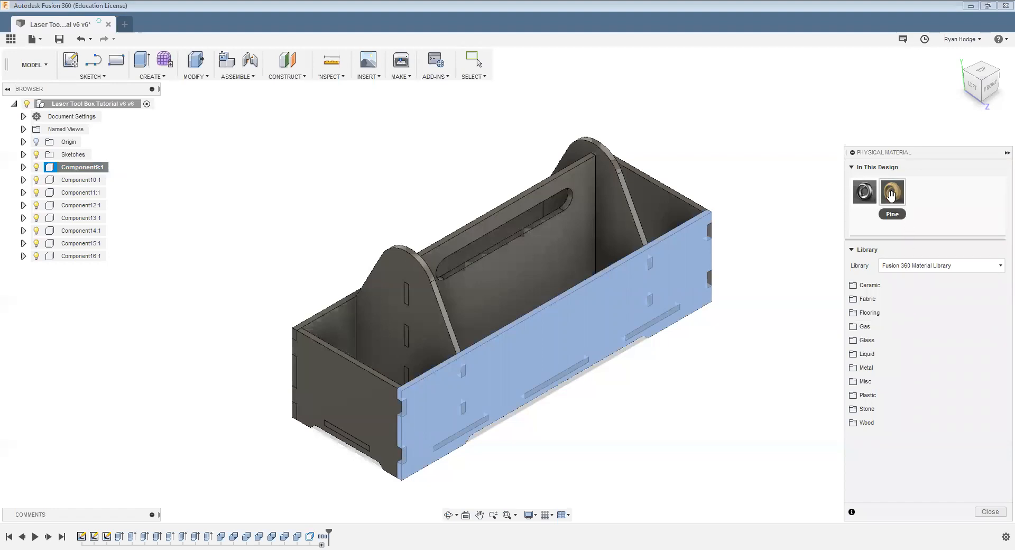
pyautogui.click(862, 423)
pyautogui.scroll(-6, 920, 420)
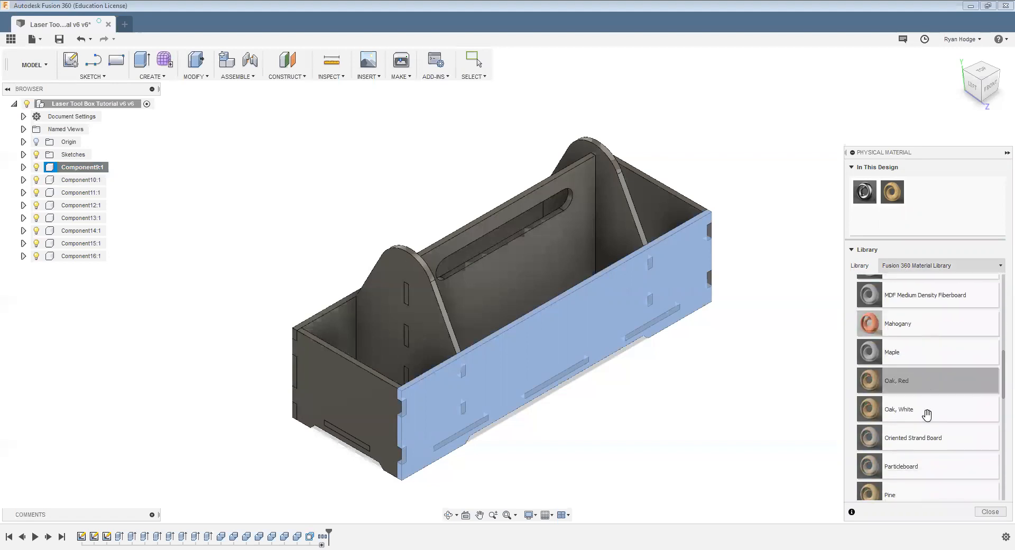
pyautogui.scroll(-3, 927, 415)
pyautogui.scroll(10, 926, 415)
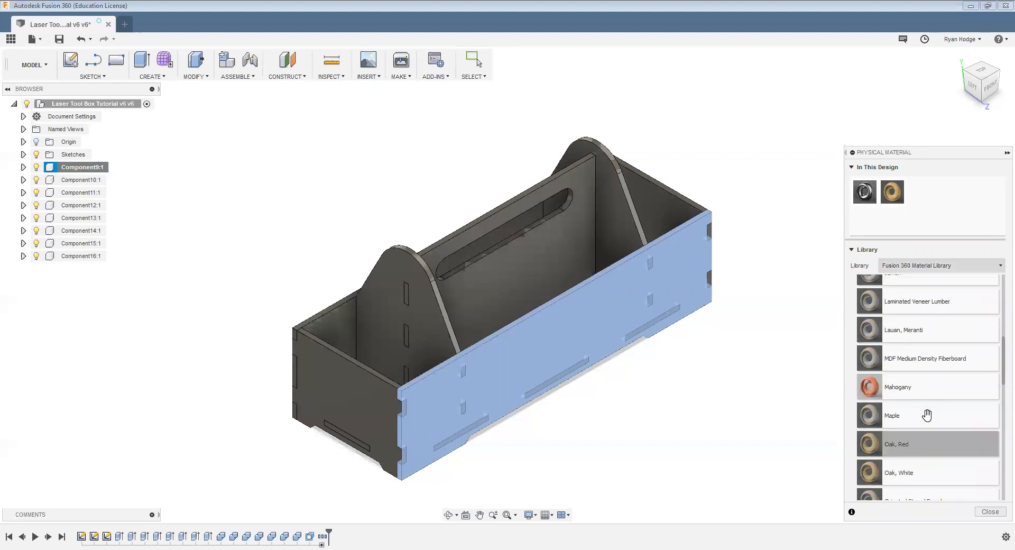
pyautogui.click(866, 422)
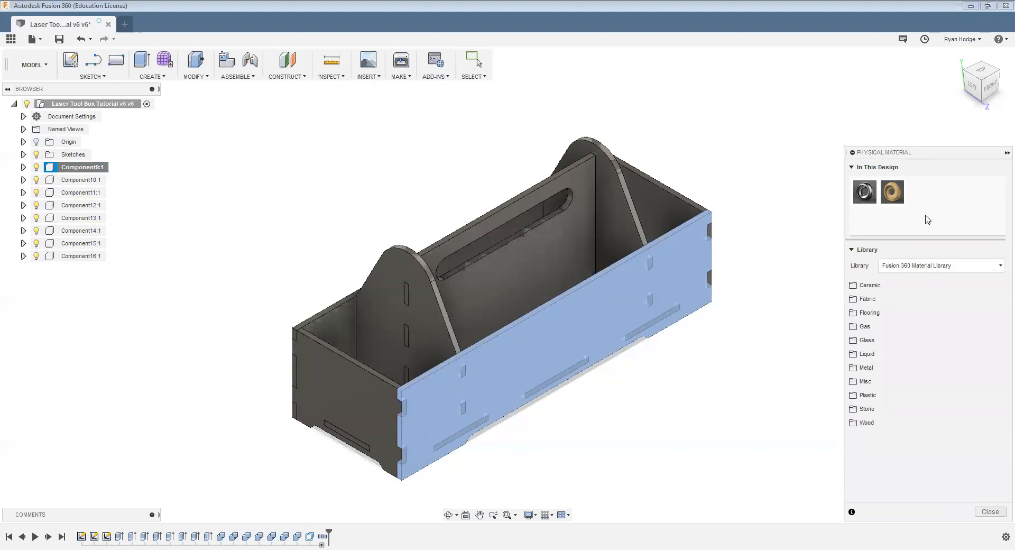
pyautogui.moveTo(893, 193); pyautogui.dragTo(661, 229)
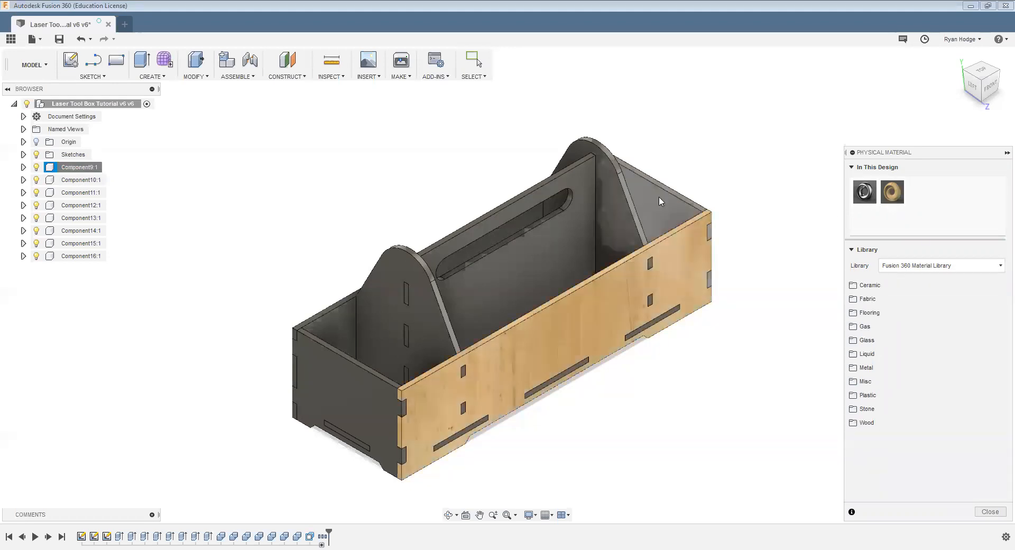
# Apply the Pine material to the remaining side, end, divider, handle and bottom panels, and finish the material assignment
pyautogui.moveTo(892, 194); pyautogui.dragTo(664, 209)
pyautogui.moveTo(895, 192); pyautogui.dragTo(614, 212)
pyautogui.moveTo(897, 198); pyautogui.dragTo(564, 255)
pyautogui.moveTo(893, 192); pyautogui.dragTo(386, 339)
pyautogui.moveTo(893, 192); pyautogui.dragTo(339, 324)
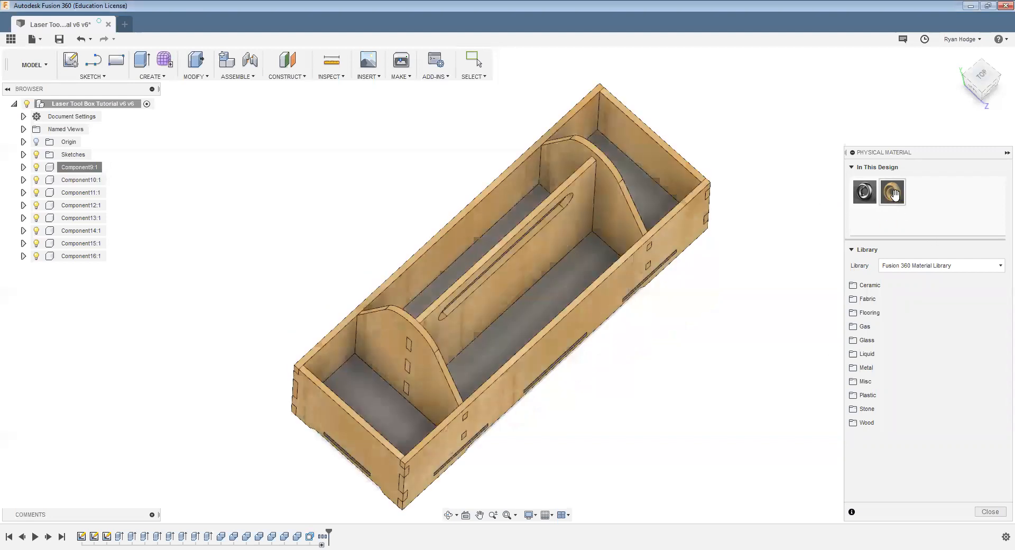
pyautogui.moveTo(894, 194); pyautogui.dragTo(578, 273)
pyautogui.keyDown('shift'); pyautogui.moveTo(480, 344); pyautogui.dragTo(463, 306, button='middle'); pyautogui.keyUp('shift')
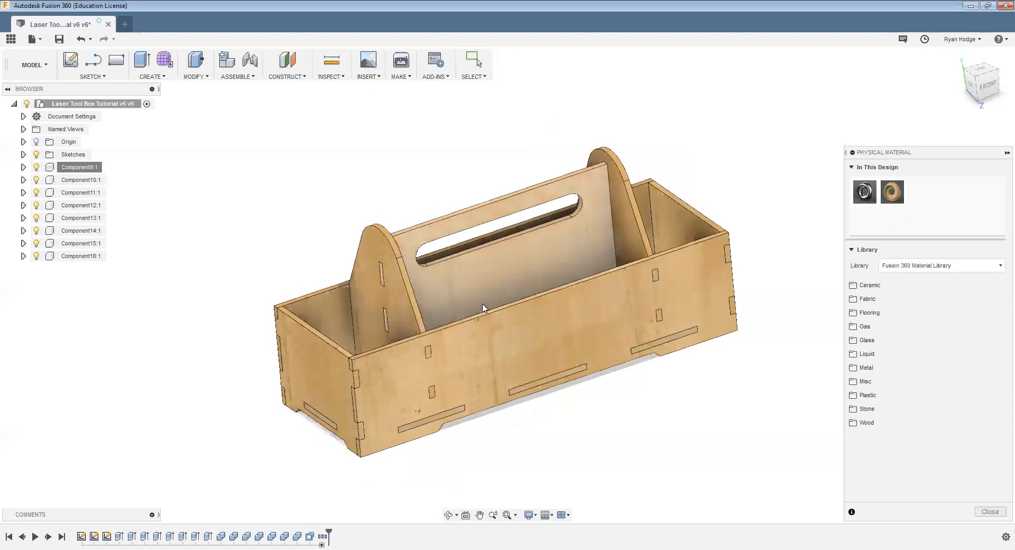
pyautogui.click(990, 512)
pyautogui.moveTo(561, 357)
pyautogui.keyDown('shift'); pyautogui.mouseDown(button='middle')
pyautogui.moveTo(518, 334)
pyautogui.moveTo(519, 344)
pyautogui.moveTo(566, 349)
pyautogui.mouseUp(button='middle'); pyautogui.keyUp('shift')
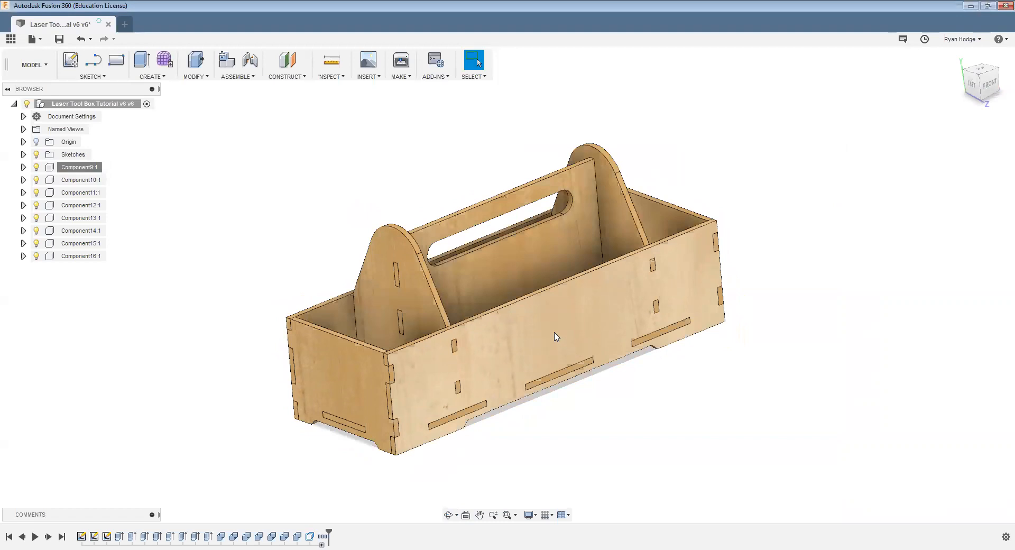
pyautogui.moveTo(493, 355)
pyautogui.keyDown('shift'); pyautogui.mouseDown(button='middle')
pyautogui.moveTo(460, 344)
pyautogui.moveTo(486, 363)
pyautogui.mouseUp(button='middle'); pyautogui.keyUp('shift')
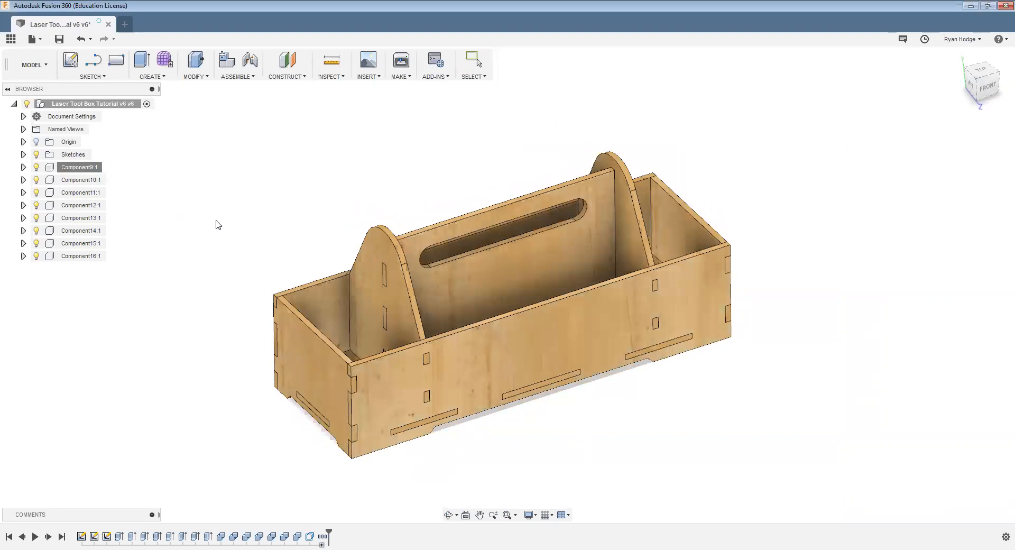
pyautogui.press('Escape')
# Create a new drawing from the design, using the full assembly and sheet size E (44in x 34in)
pyautogui.click(48, 70)
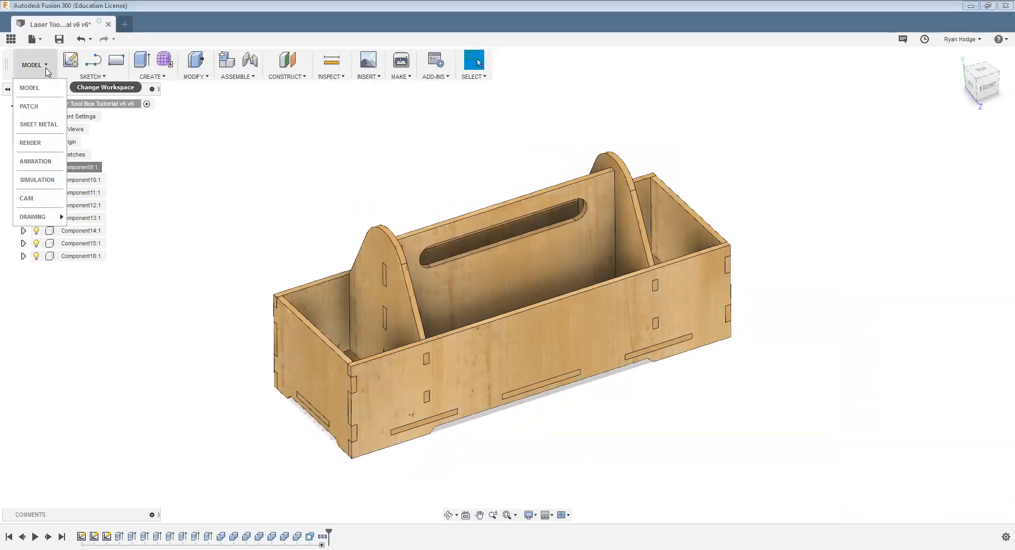
pyautogui.moveTo(46, 219)
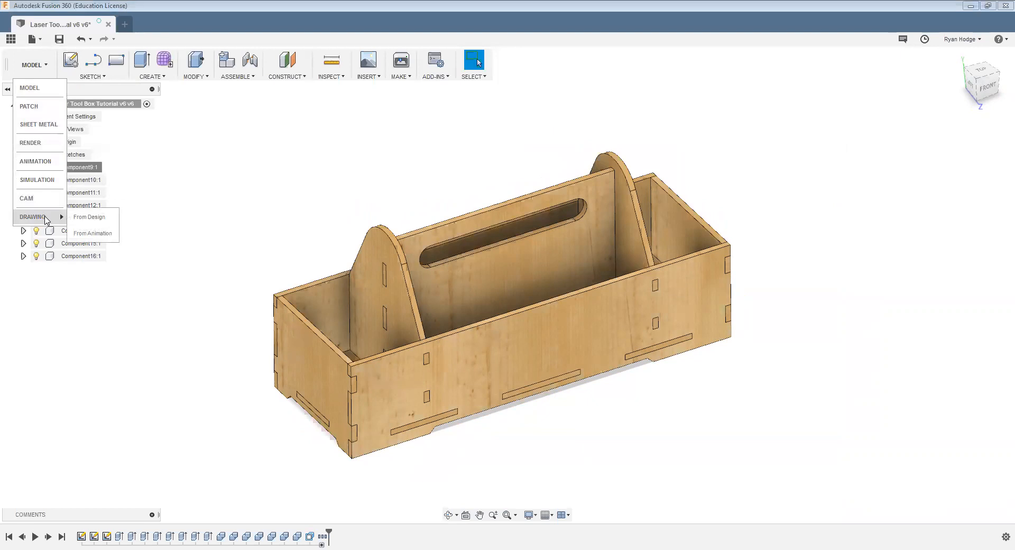
pyautogui.click(93, 218)
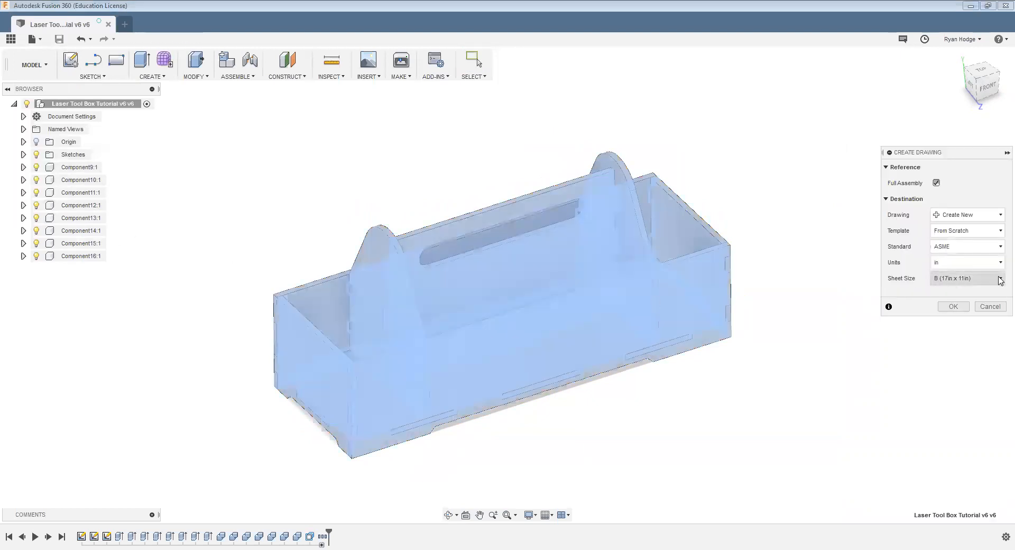
pyautogui.click(1000, 279)
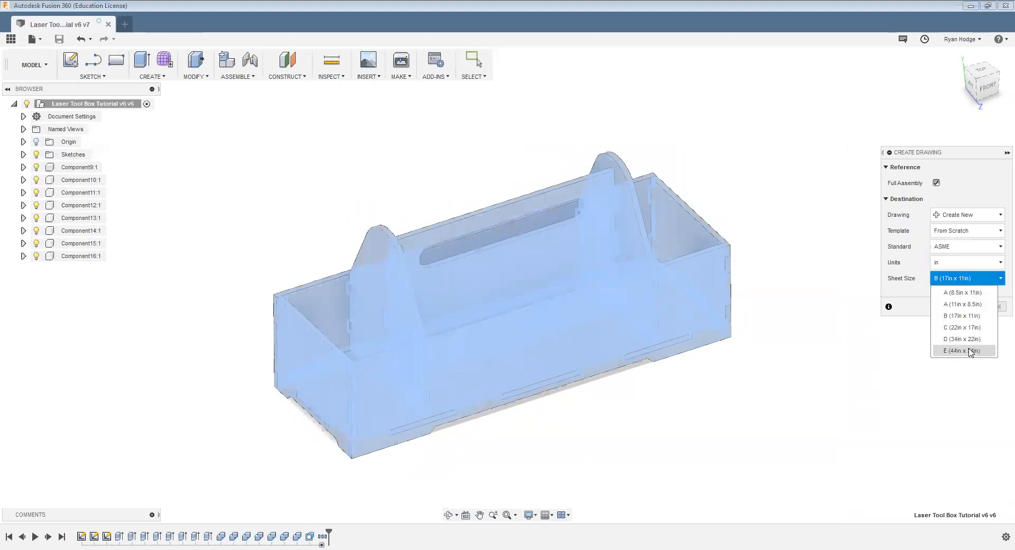
pyautogui.click(969, 350)
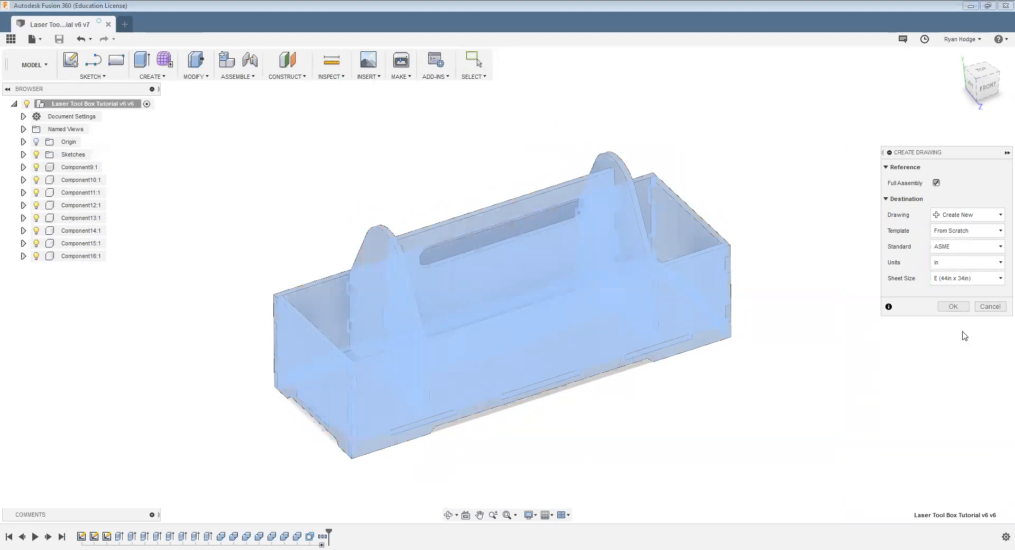
pyautogui.click(953, 306)
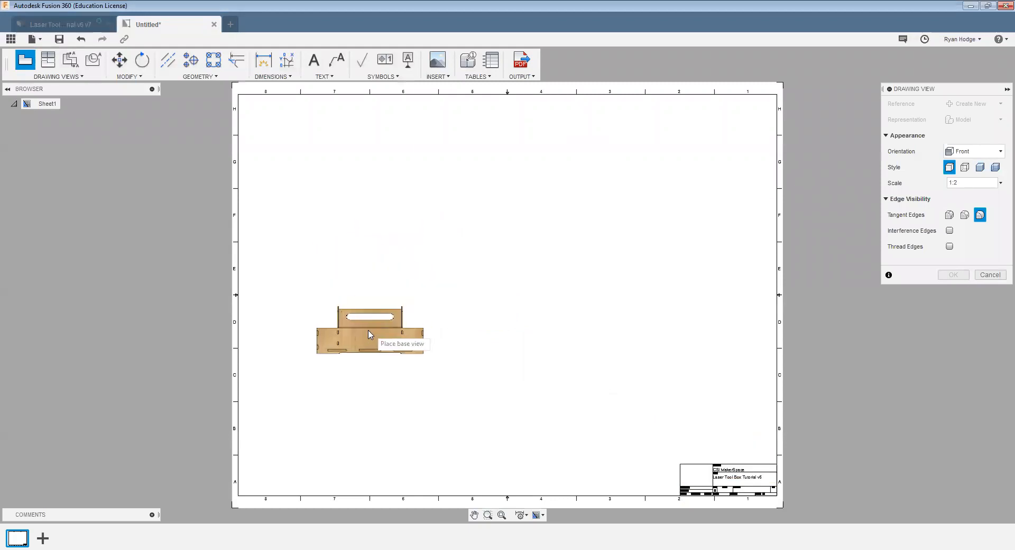
# Place a front base view of the tool box at 1:1 scale in the upper-left area of the sheet
pyautogui.click(1000, 184)
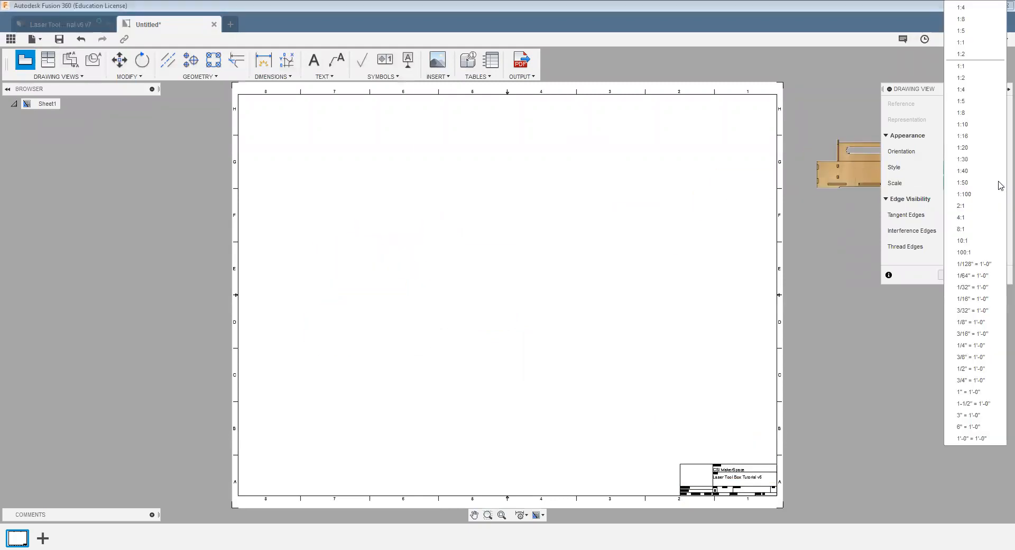
pyautogui.click(968, 67)
pyautogui.click(379, 172)
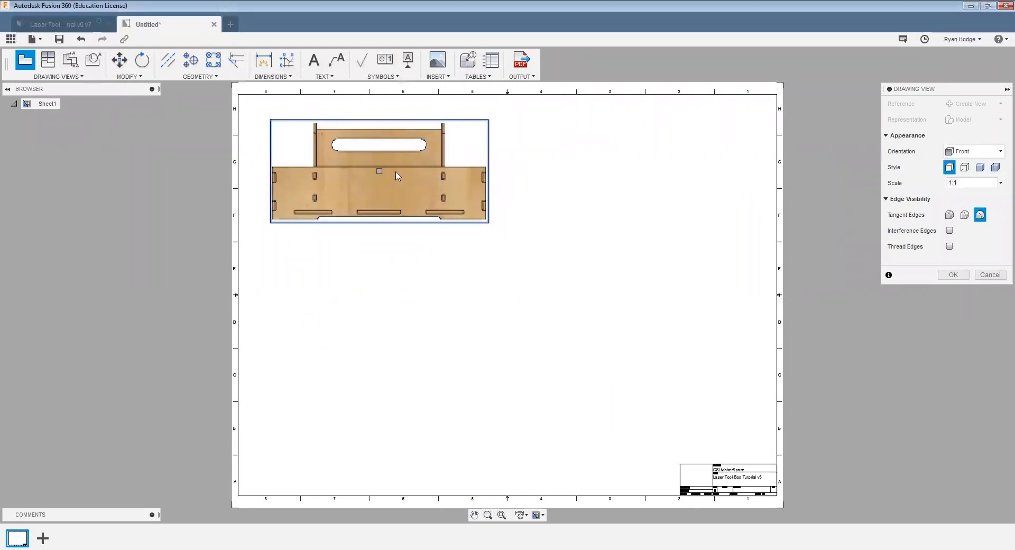
pyautogui.click(954, 275)
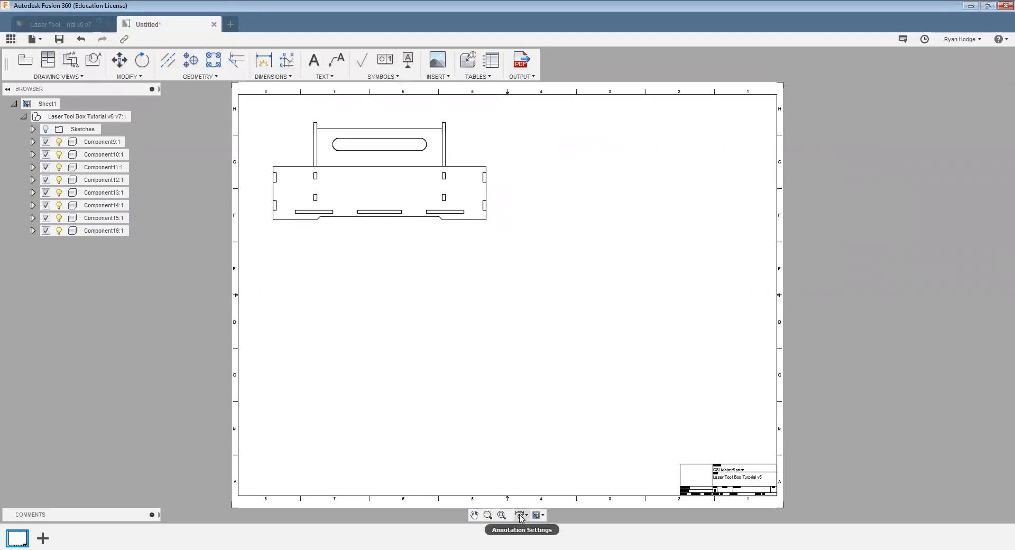
# Turn off the display of the sheet's border and title block
pyautogui.click(543, 517)
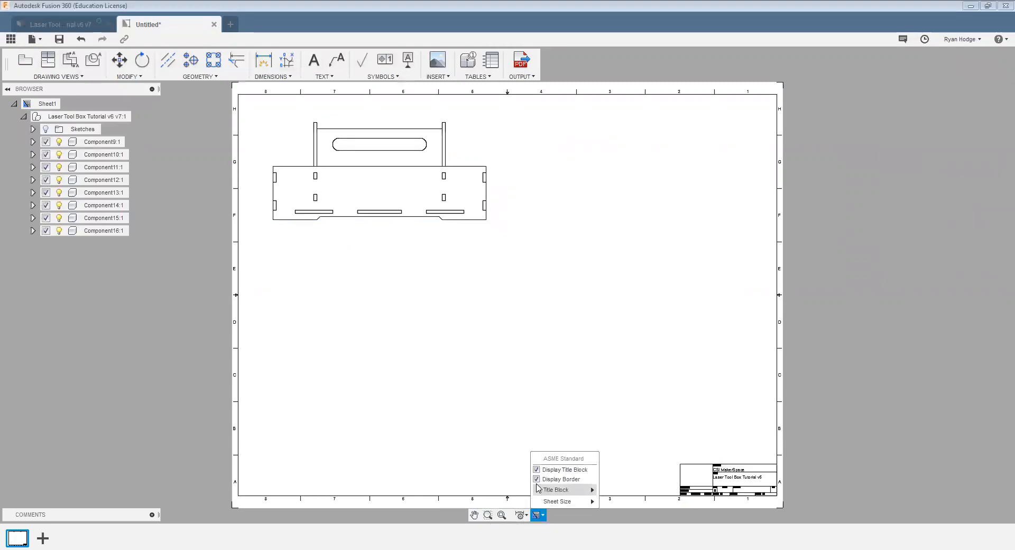
pyautogui.click(537, 479)
pyautogui.click(537, 470)
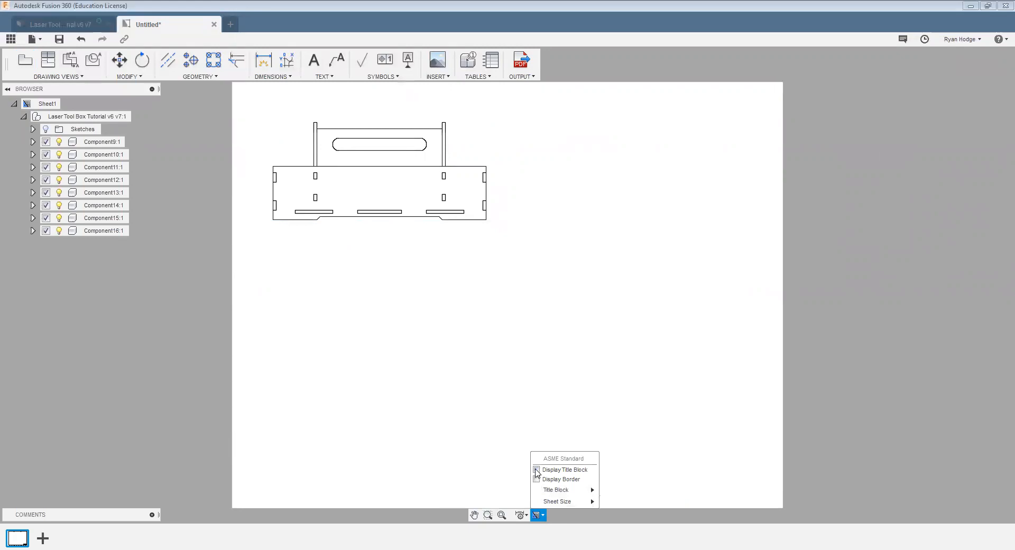
pyautogui.click(531, 402)
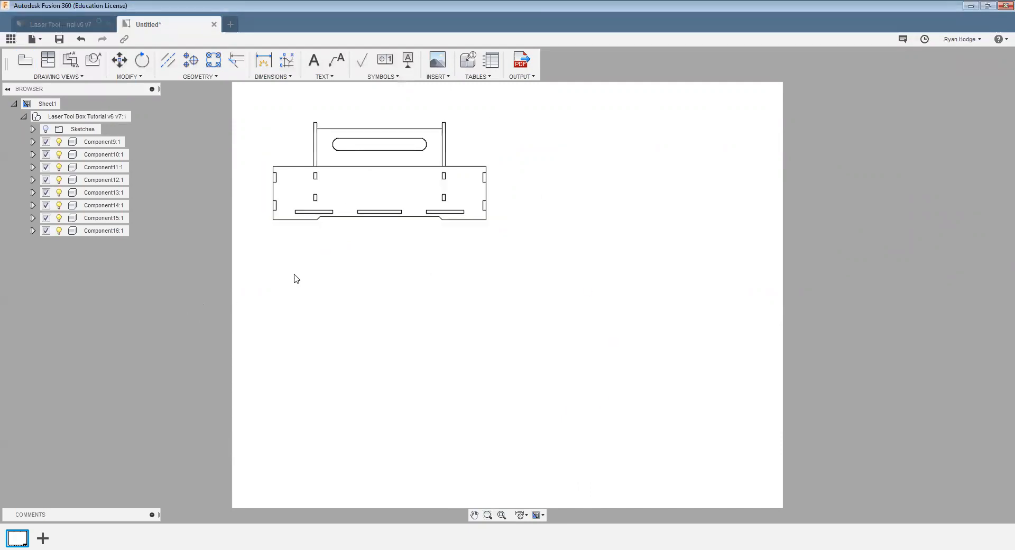
# Suppress Component10 through Component16 in the base view, keeping only Component9
pyautogui.click(46, 155)
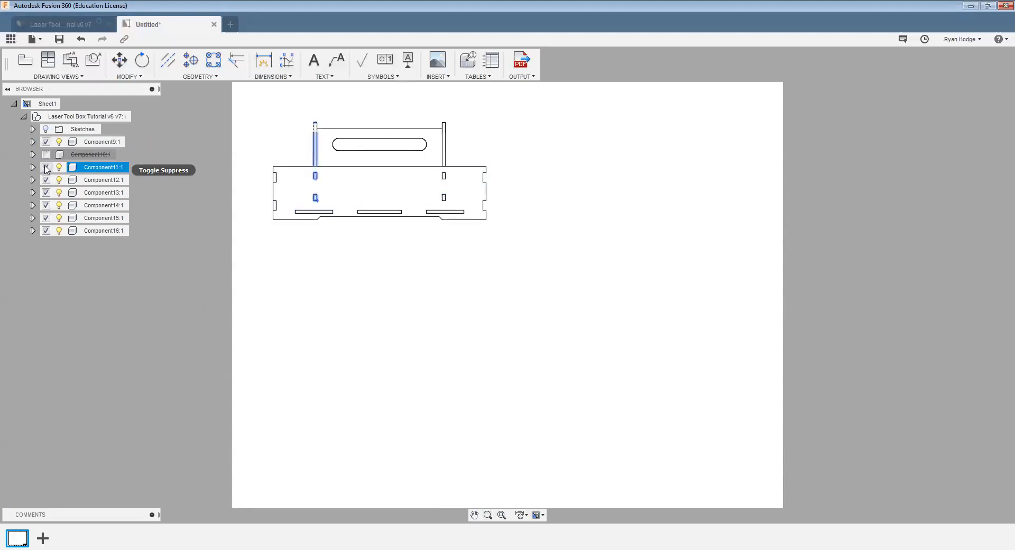
pyautogui.click(46, 167)
pyautogui.click(46, 180)
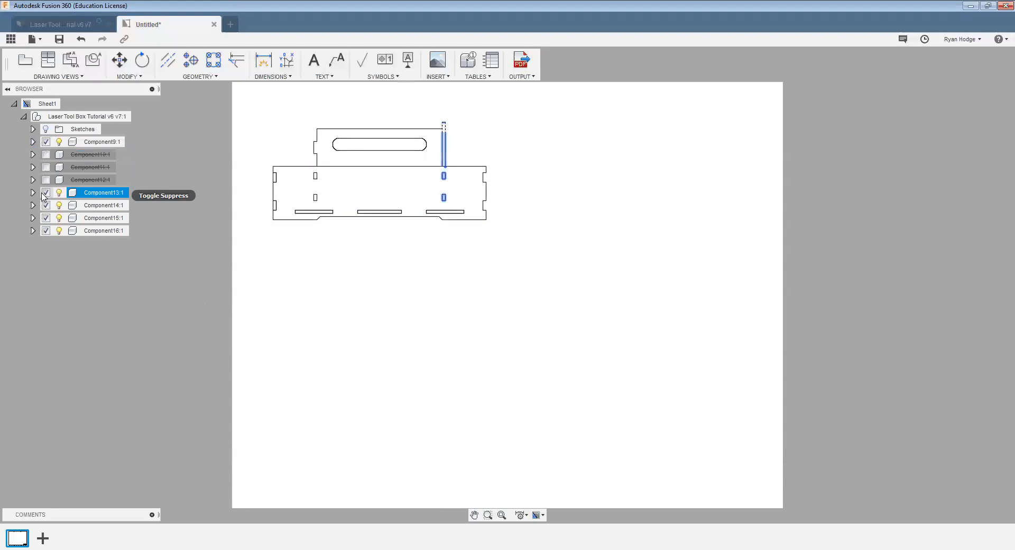
pyautogui.click(46, 192)
pyautogui.click(46, 205)
pyautogui.click(46, 218)
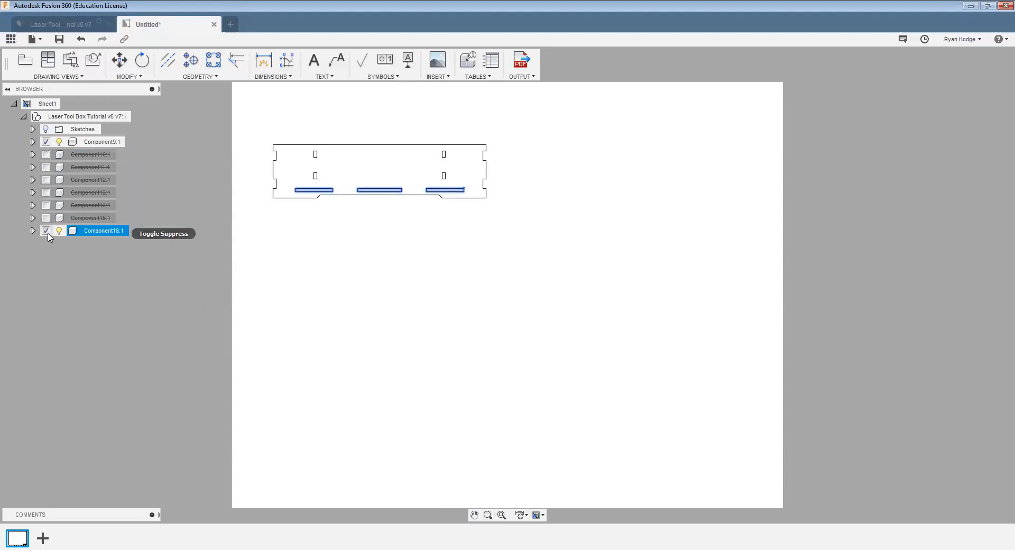
pyautogui.click(46, 231)
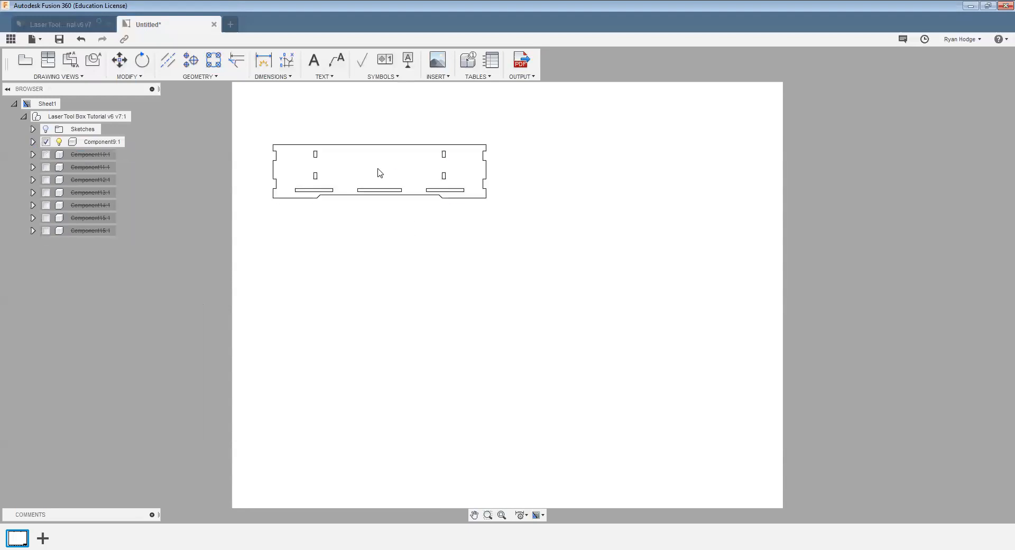
# Move the long front panel view into the upper-left corner of the sheet
pyautogui.moveTo(379, 171); pyautogui.dragTo(356, 127)
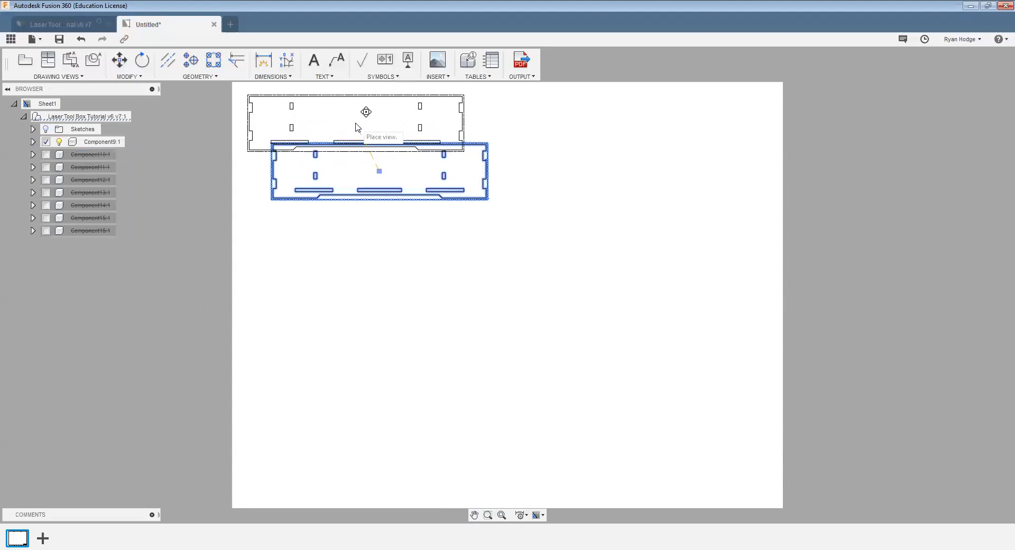
pyautogui.click(356, 124)
pyautogui.press('Escape')
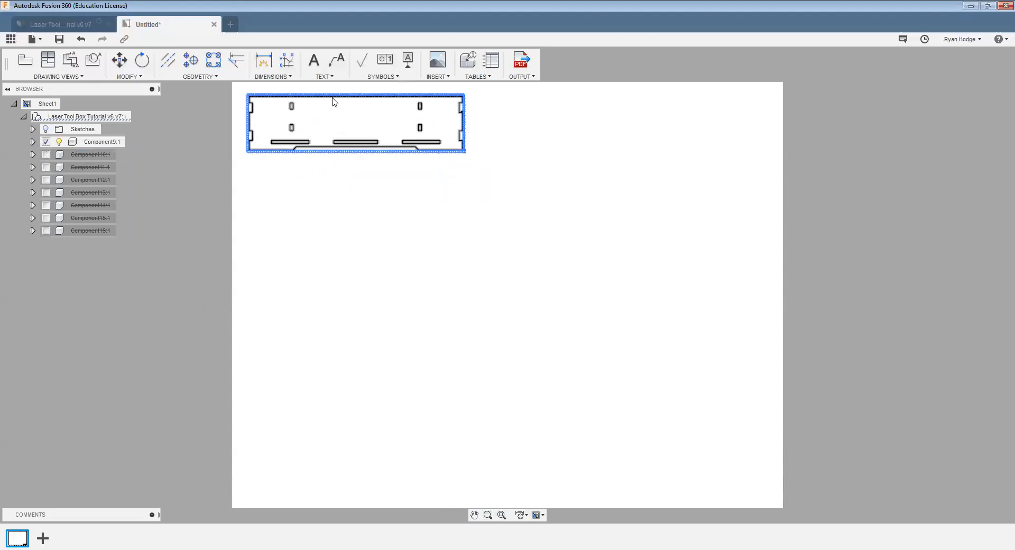
# Place a left-orientation base view of the tool box at 1:1 scale to the right of the long front panel
pyautogui.click(25, 60)
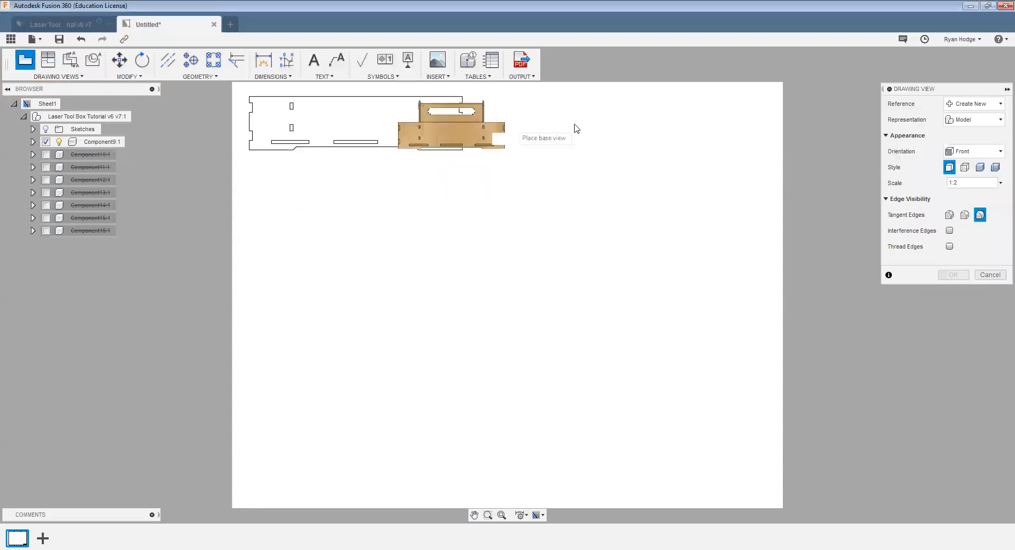
pyautogui.click(992, 153)
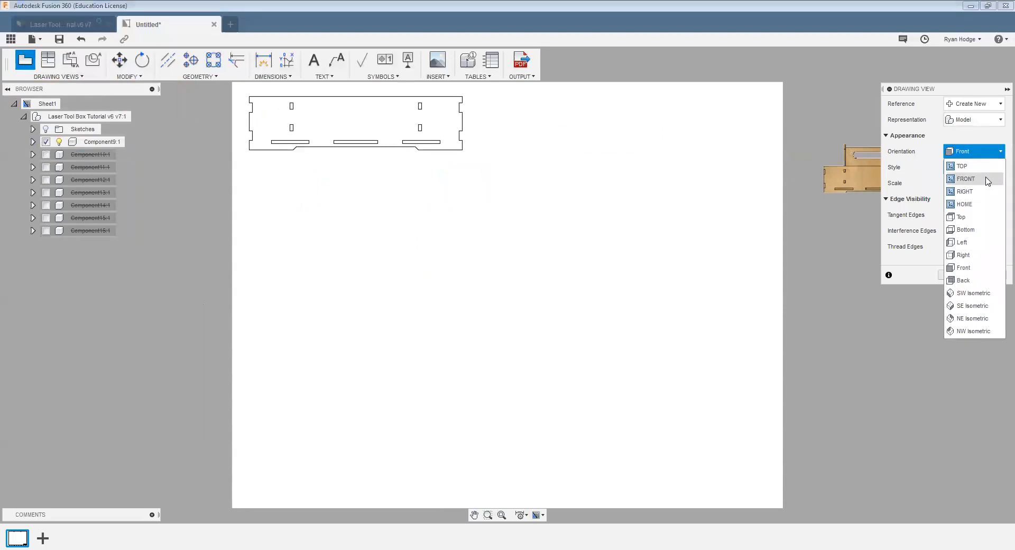
pyautogui.click(972, 243)
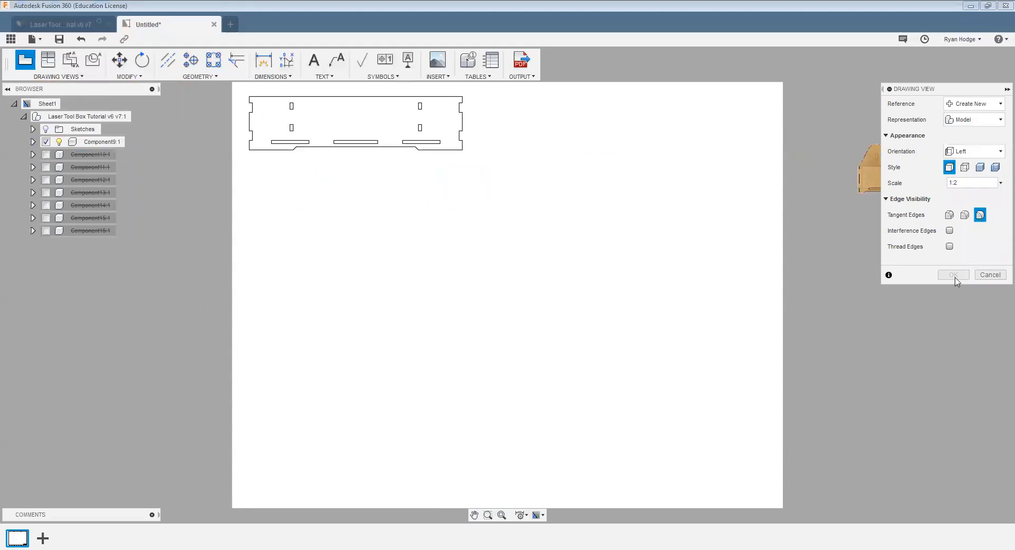
pyautogui.click(1000, 183)
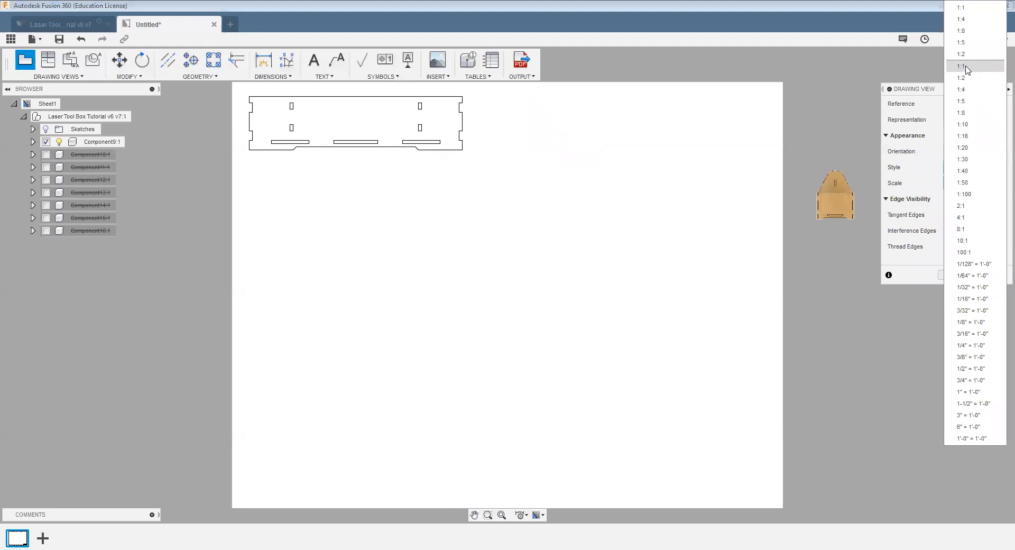
pyautogui.click(967, 67)
pyautogui.click(545, 158)
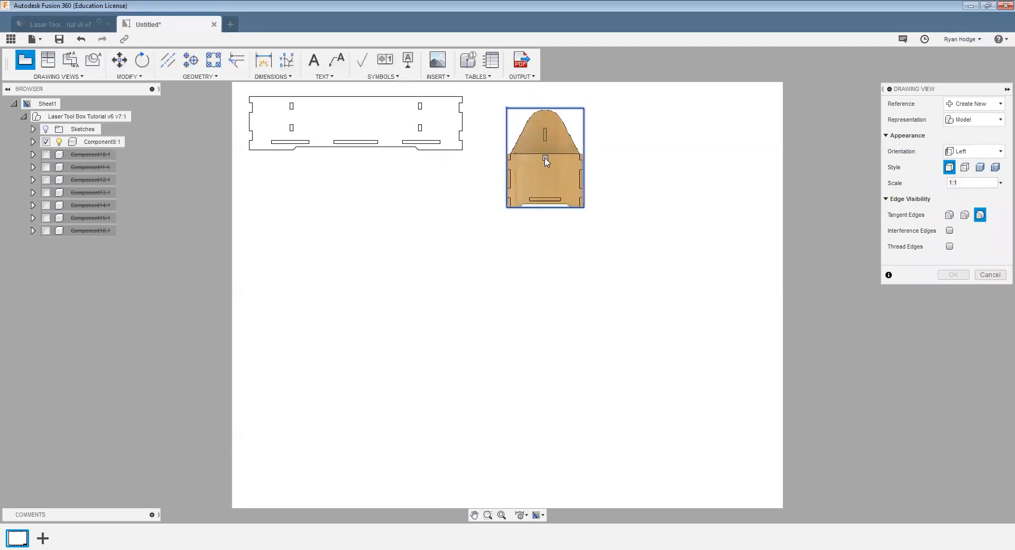
pyautogui.click(958, 276)
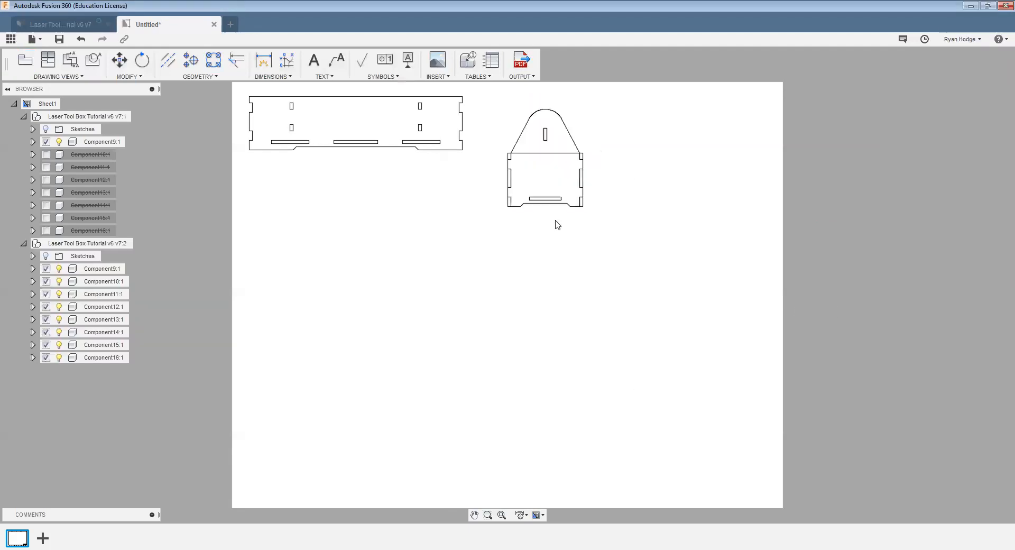
# Suppress Component9, Component10 and Component12 through Component16 in the second view, keeping only Component11
pyautogui.click(46, 268)
pyautogui.click(46, 281)
pyautogui.click(46, 308)
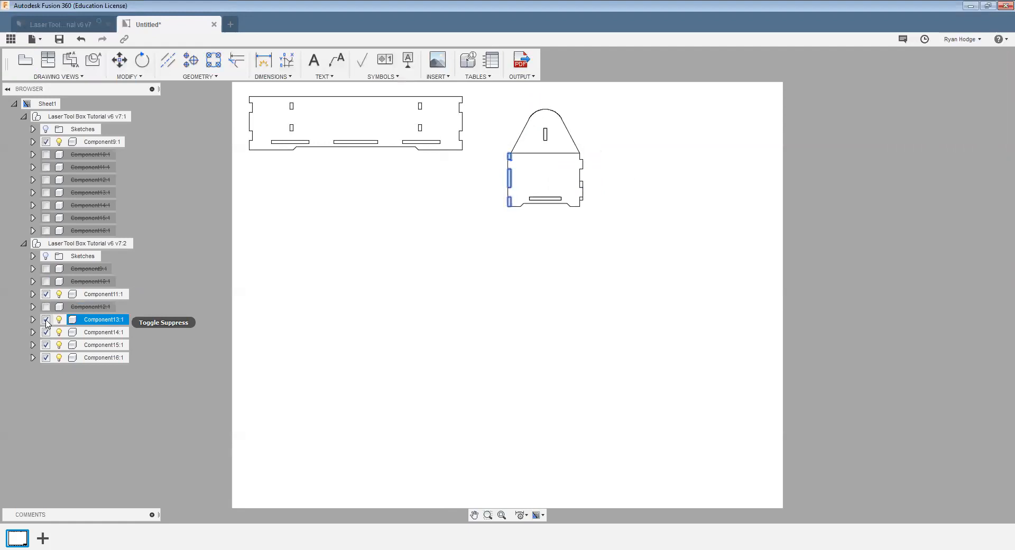
pyautogui.click(46, 320)
pyautogui.click(46, 332)
pyautogui.click(46, 345)
pyautogui.click(46, 357)
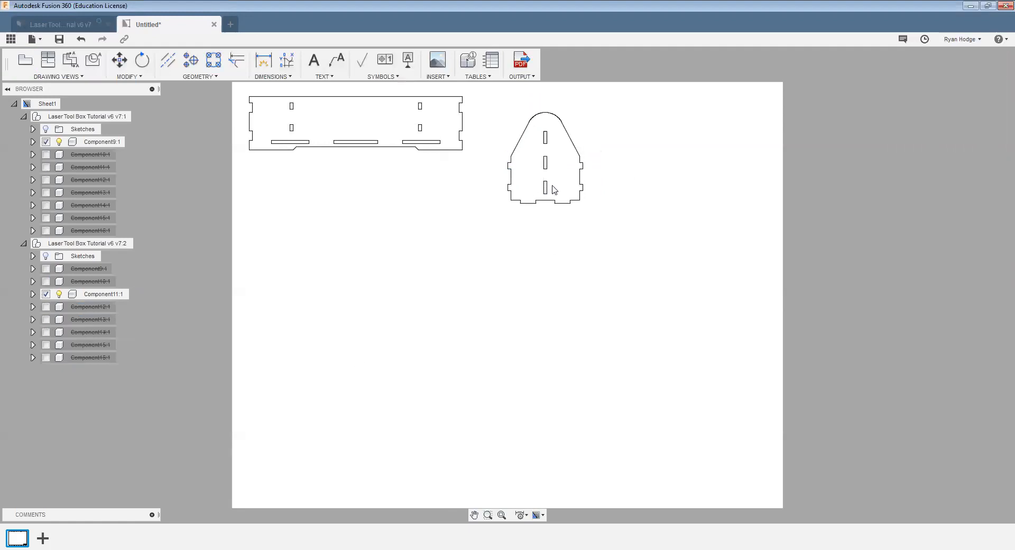
# Move the arched Component11 view below the long front panel, near the sheet's left edge
pyautogui.click(546, 162)
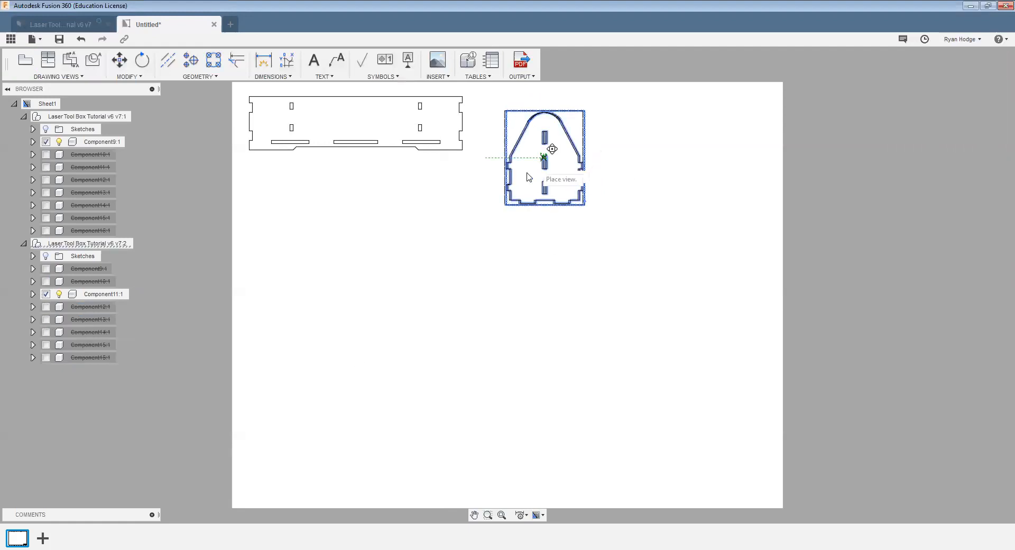
pyautogui.click(288, 223)
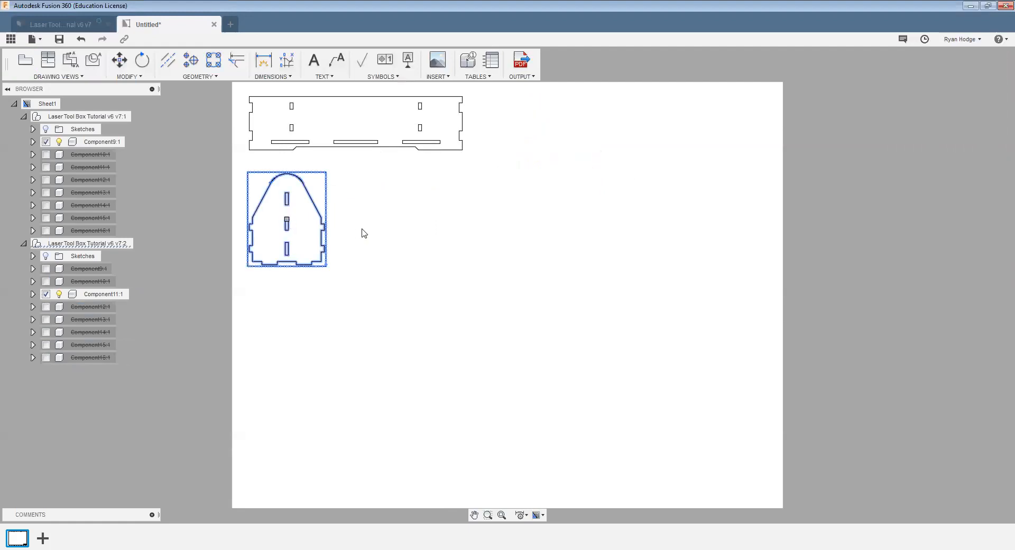
pyautogui.press('Escape')
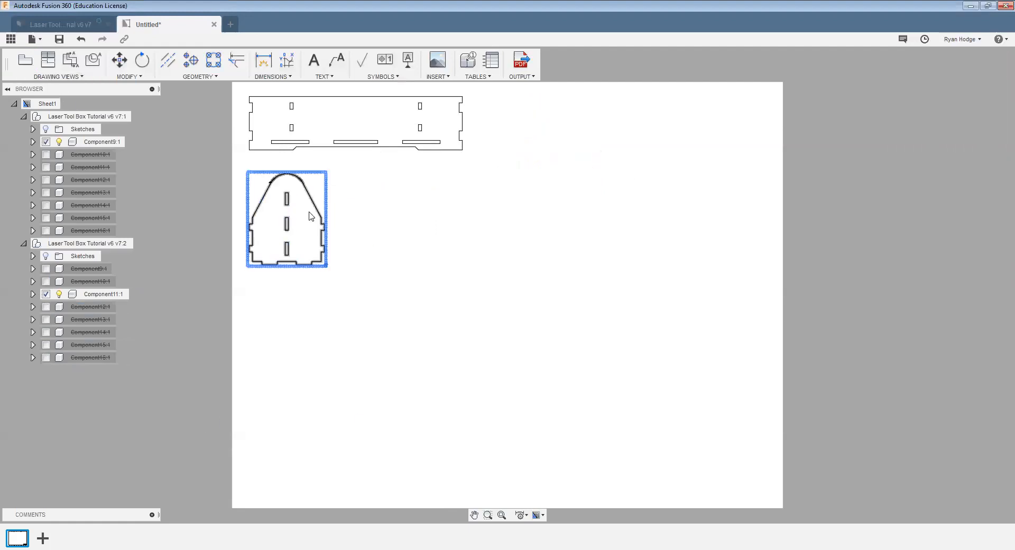
# Place another left-orientation base view at 1:1 scale, well to the right of the arched divider panel
pyautogui.click(23, 61)
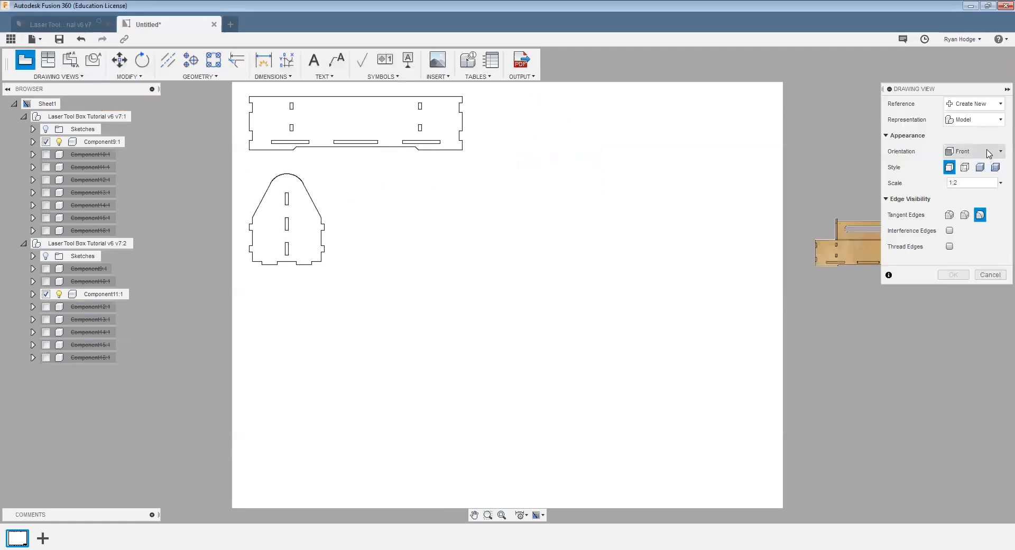
pyautogui.click(989, 153)
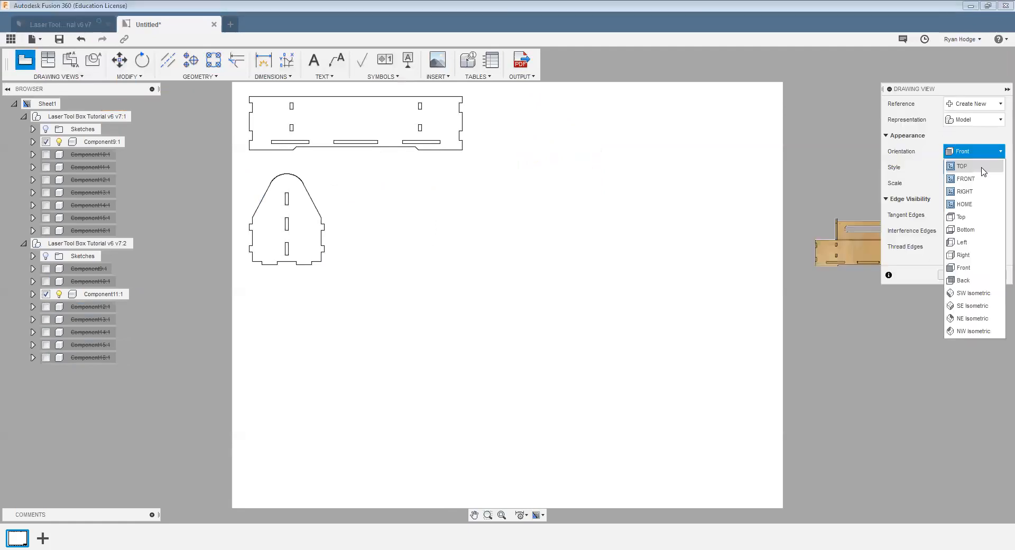
pyautogui.click(969, 242)
pyautogui.click(1001, 183)
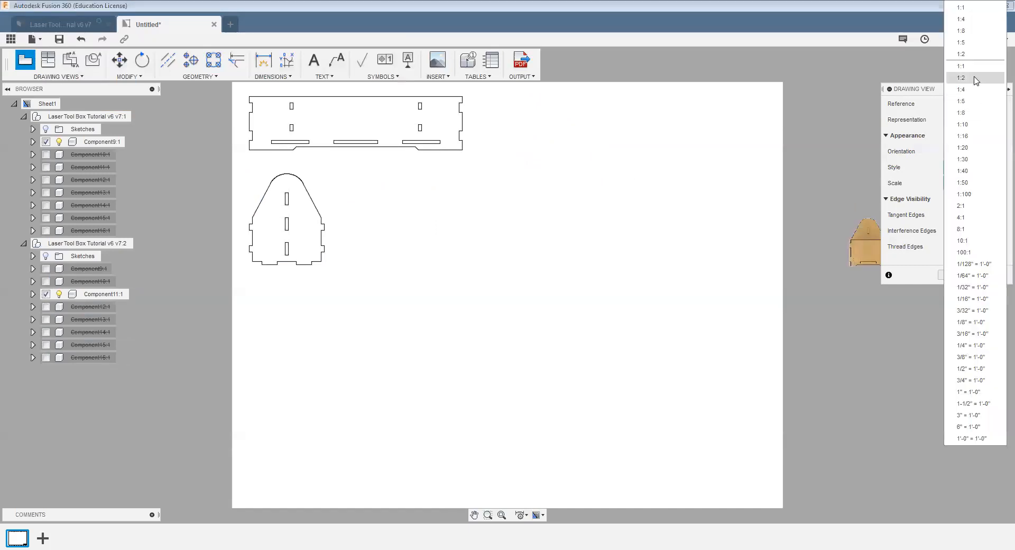
pyautogui.click(973, 67)
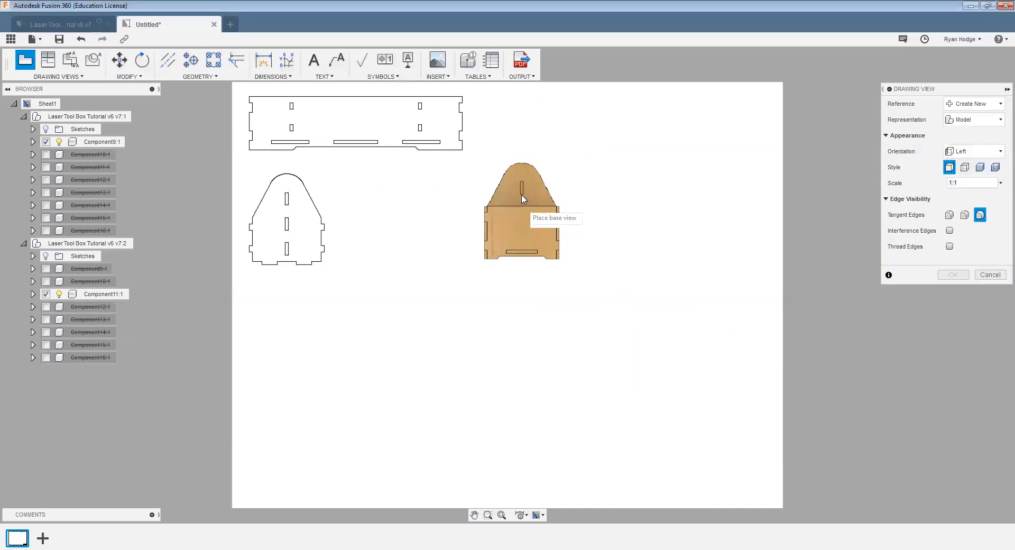
pyautogui.click(531, 222)
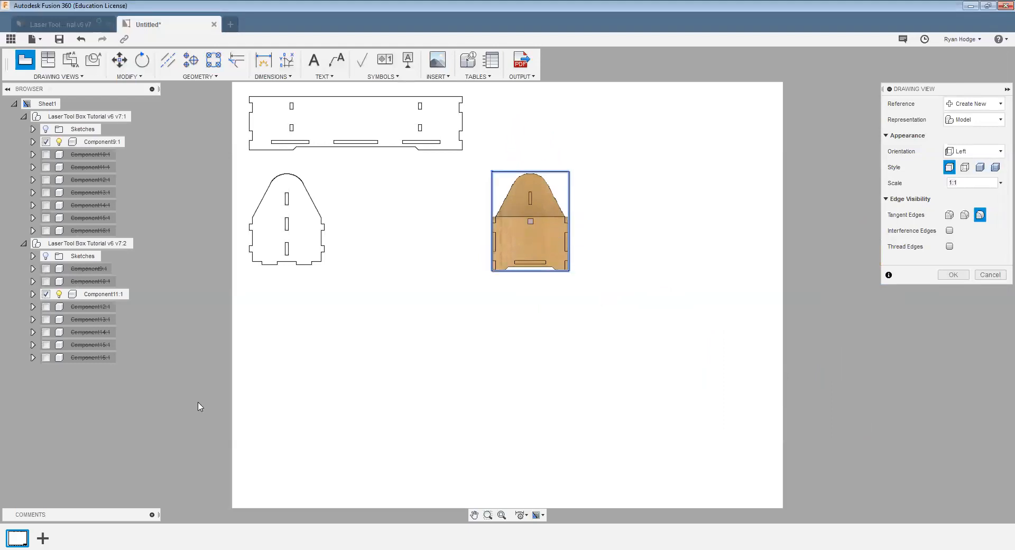
pyautogui.click(950, 277)
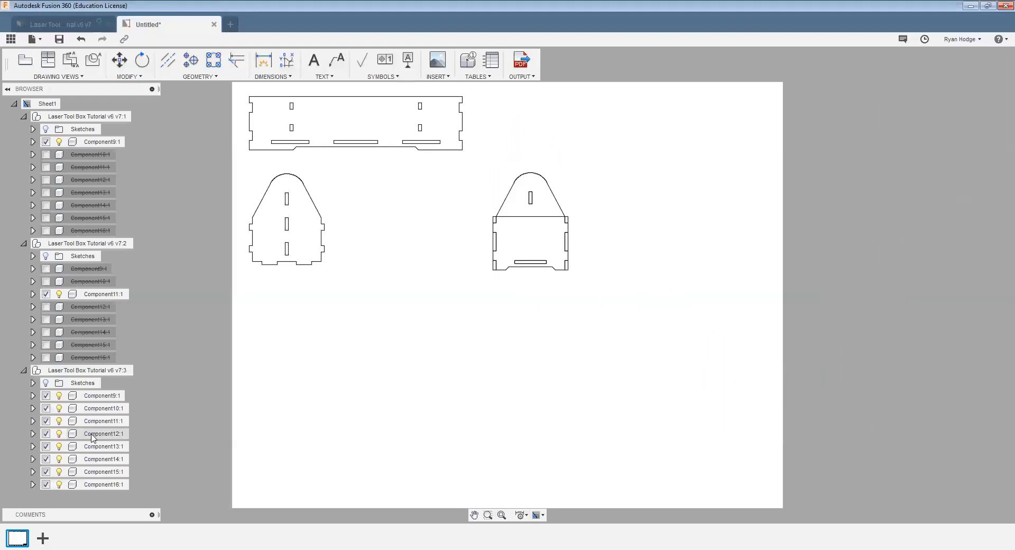
# Suppress Component9 through Component13, Component15 and Component16 in the third view, keeping only Component14
pyautogui.click(46, 395)
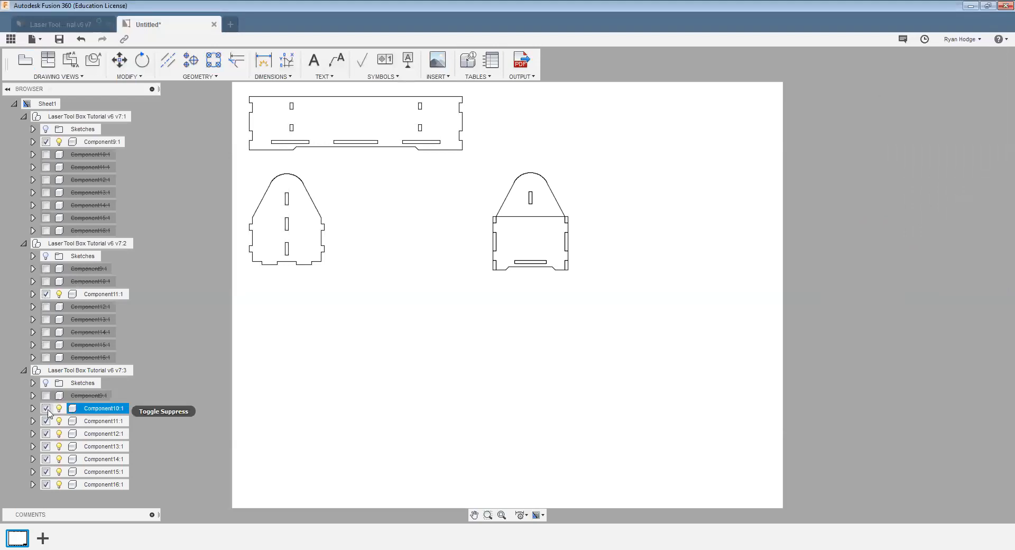
pyautogui.click(46, 408)
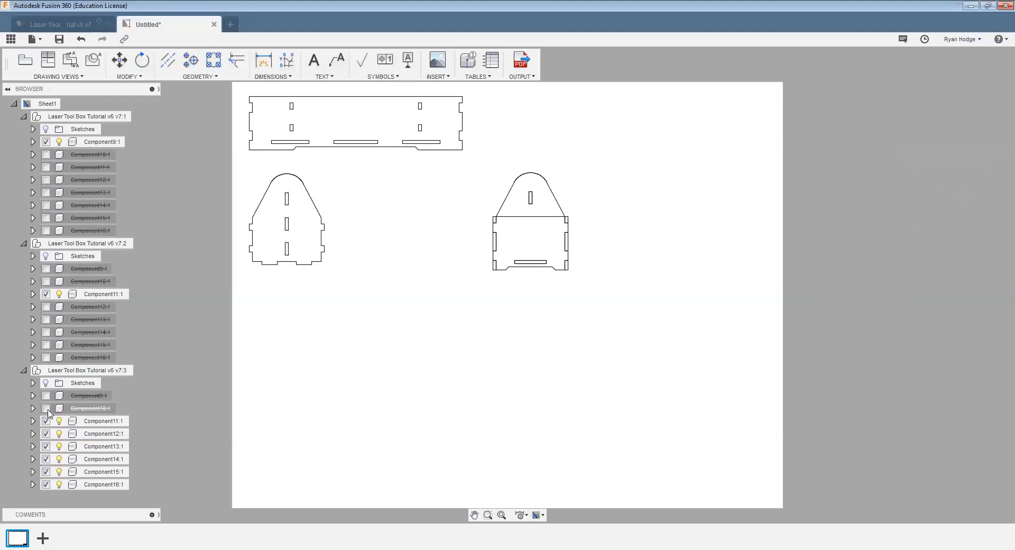
pyautogui.click(46, 421)
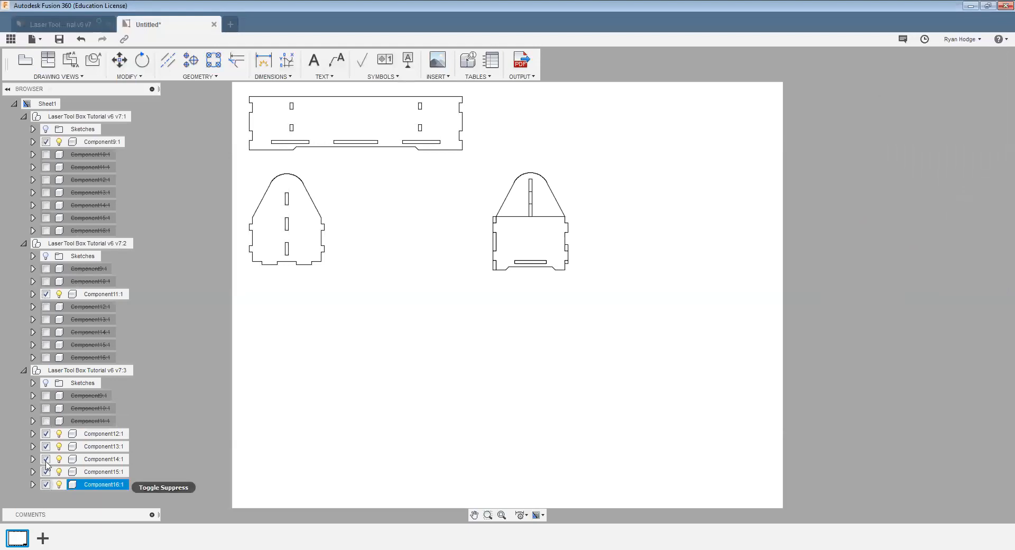
pyautogui.click(46, 484)
pyautogui.click(46, 471)
pyautogui.click(46, 459)
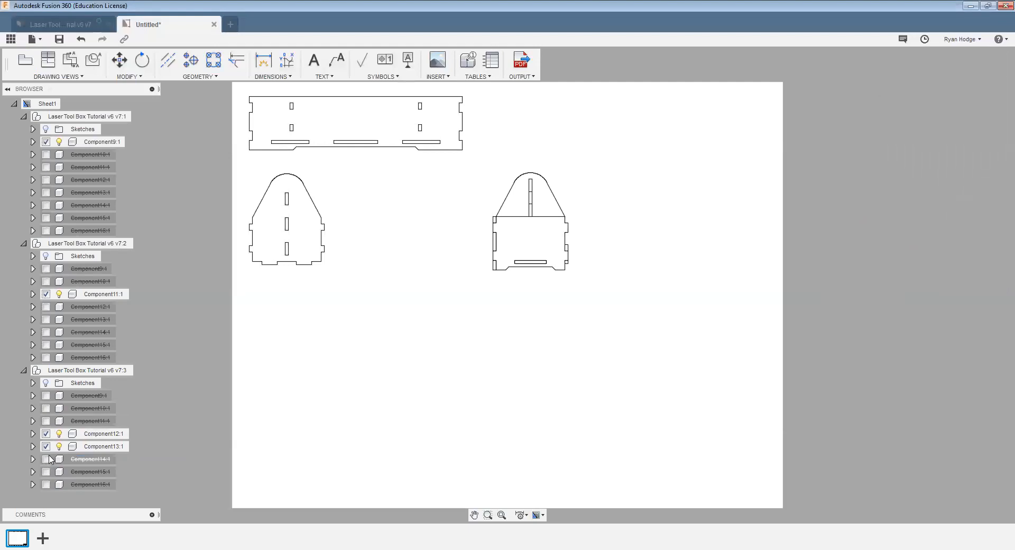
pyautogui.click(48, 459)
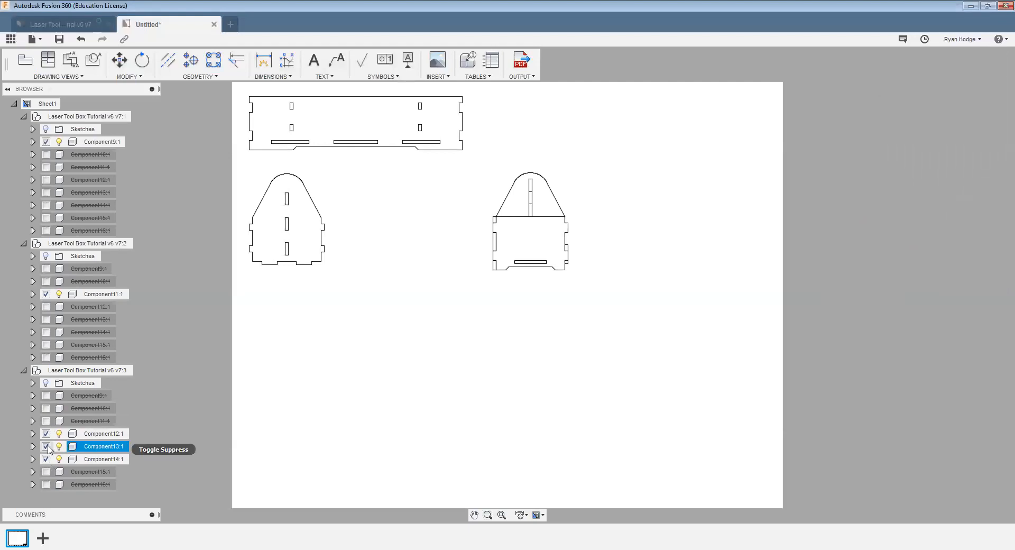
pyautogui.click(46, 447)
pyautogui.click(47, 435)
# Move the Component14 end panel view up beside the right end of the long front panel
pyautogui.click(530, 220)
pyautogui.moveTo(531, 221)
pyautogui.mouseDown()
pyautogui.moveTo(544, 194)
pyautogui.moveTo(531, 113)
pyautogui.mouseUp()
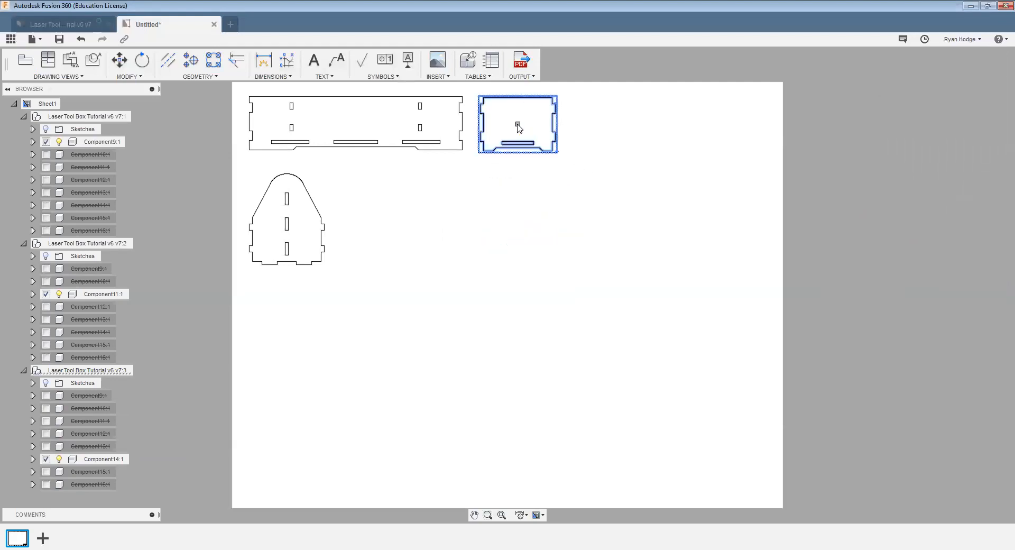
pyautogui.click(441, 243)
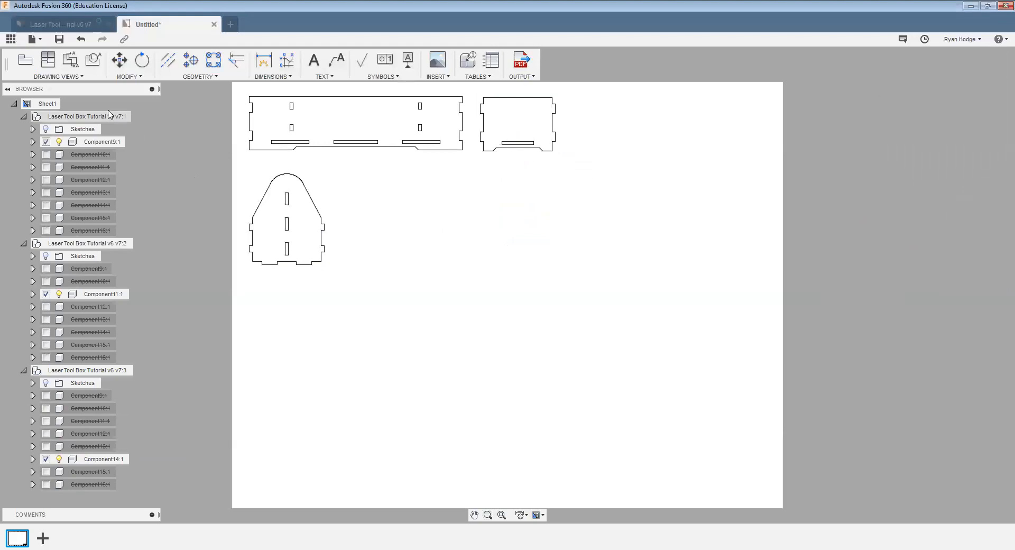
# Place a front base view of the tool box at 1:1 scale to the right of the arched divider panel
pyautogui.click(20, 62)
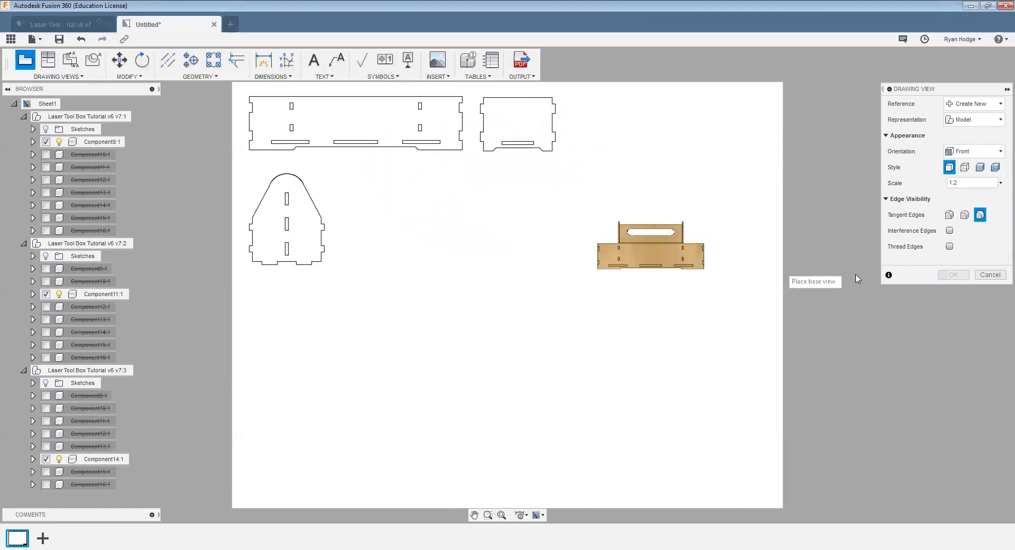
pyautogui.click(1000, 183)
pyautogui.click(959, 67)
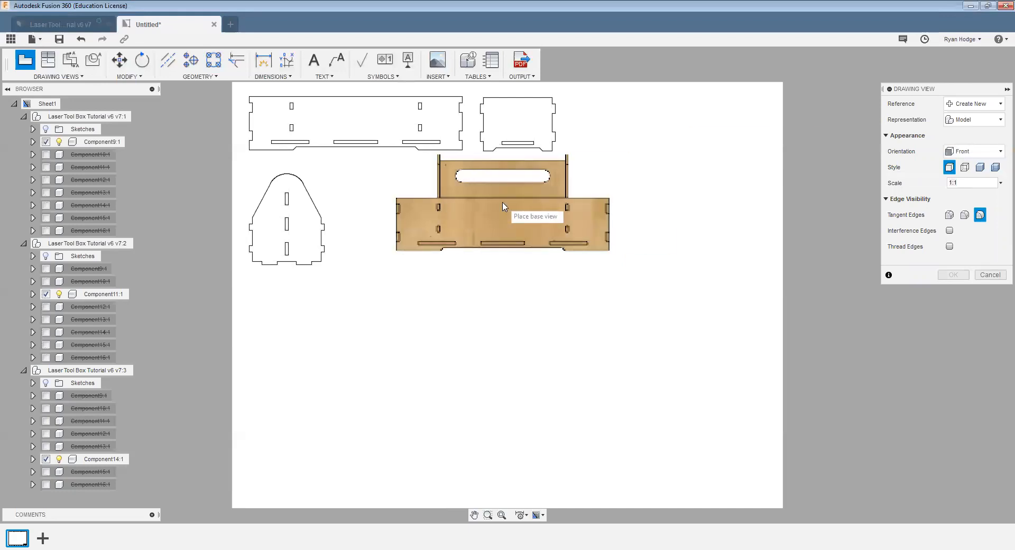
pyautogui.click(465, 221)
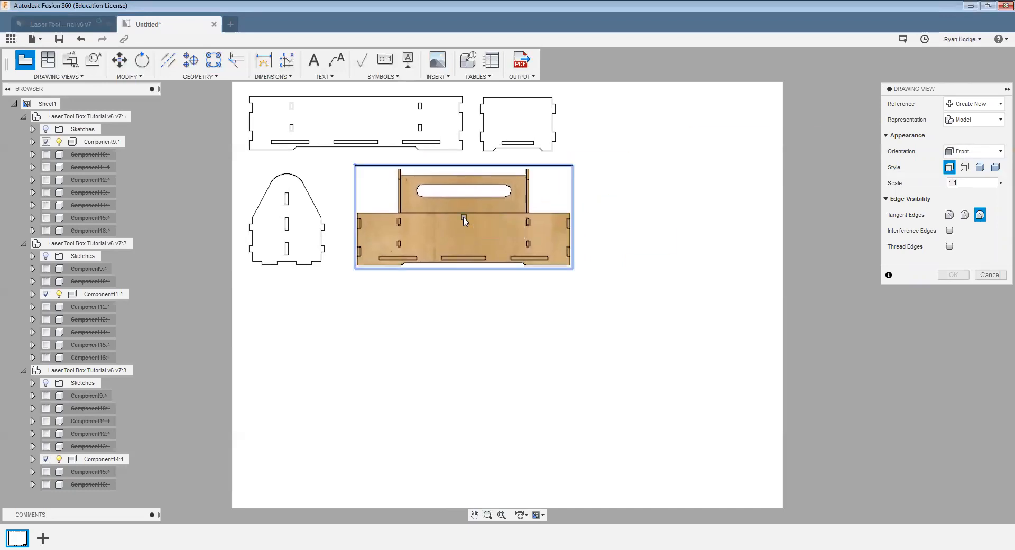
pyautogui.click(954, 275)
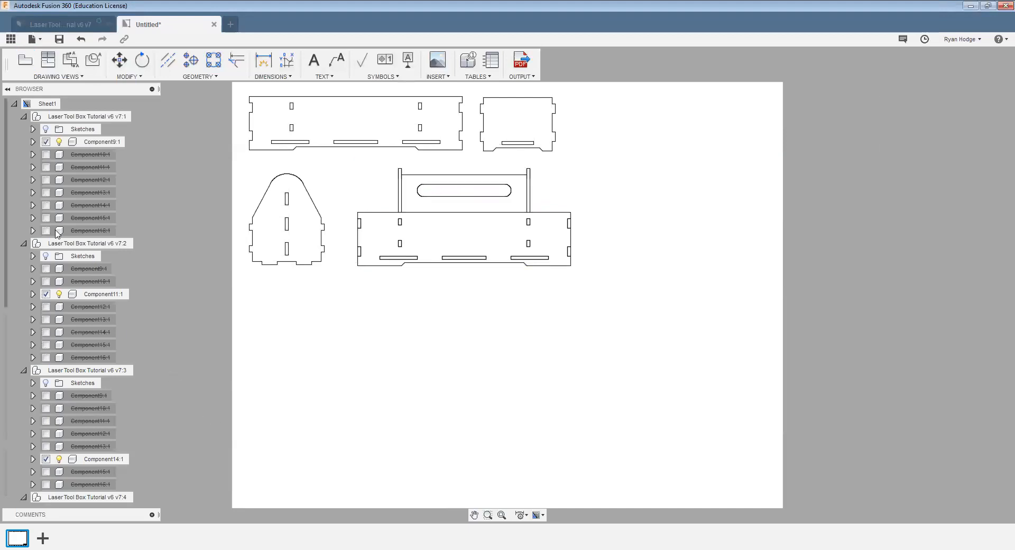
# Collapse the component lists of the first three drawing views
pyautogui.click(23, 116)
pyautogui.click(24, 130)
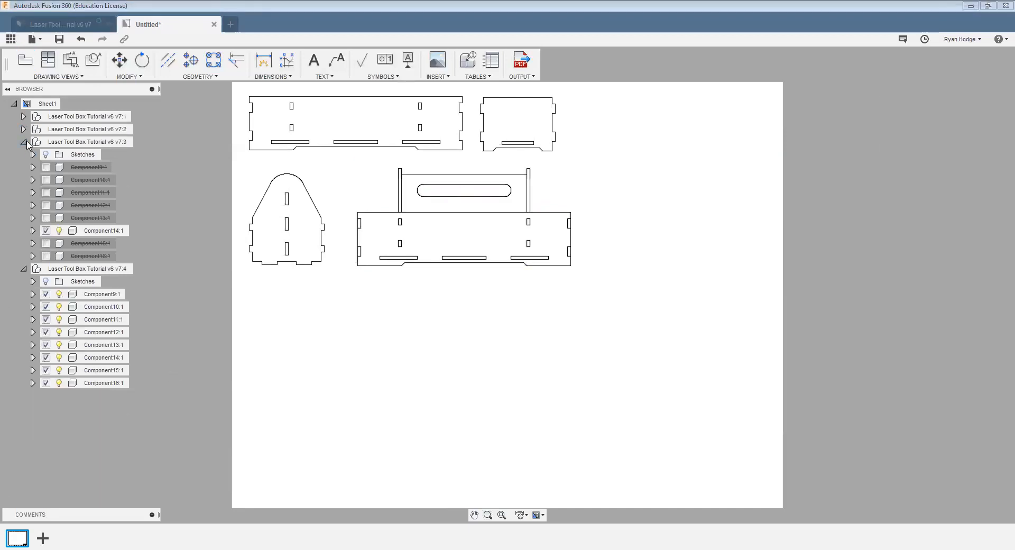
pyautogui.click(24, 141)
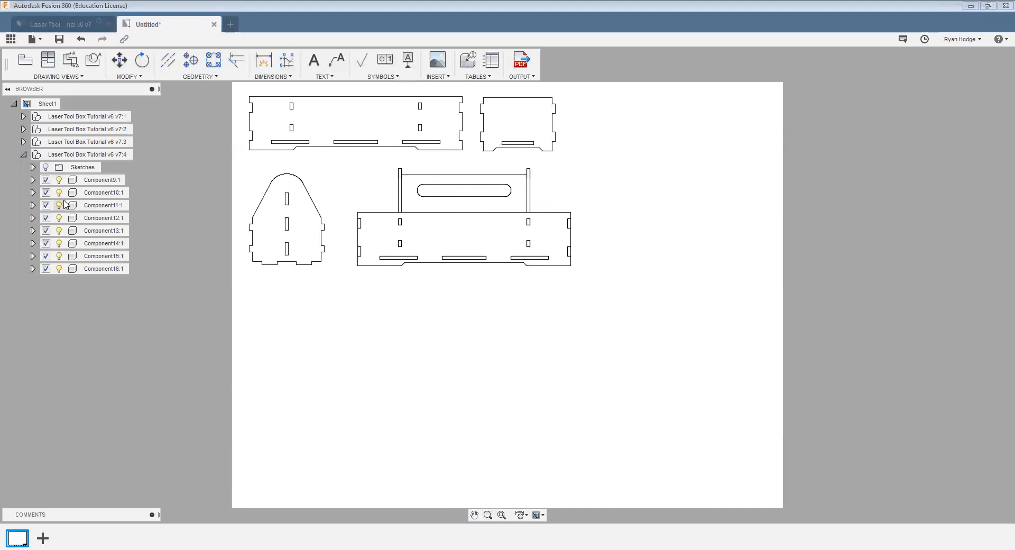
# Suppress Component9 through Component14 and Component16 in the fourth view, keeping only Component15, and collapse its component list
pyautogui.click(45, 180)
pyautogui.click(45, 180)
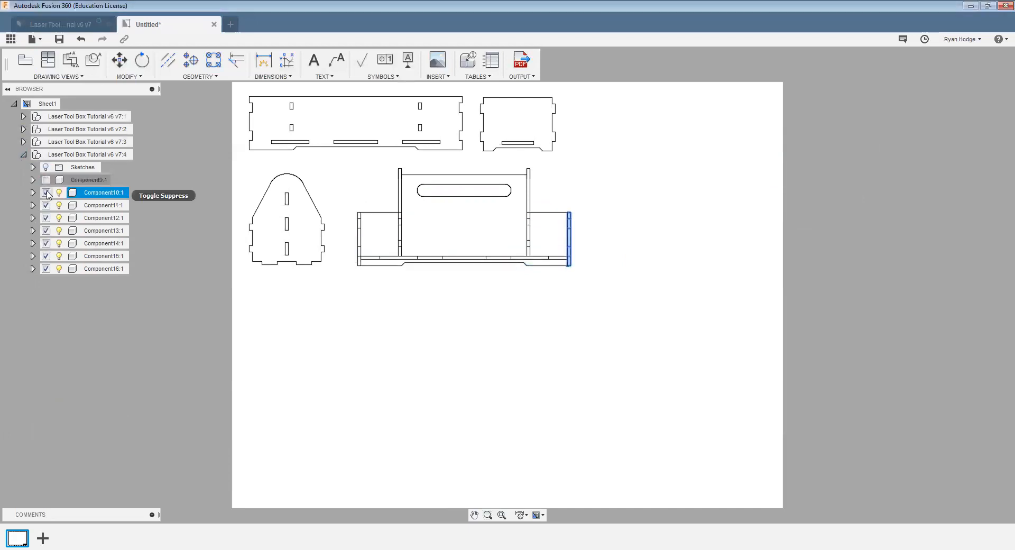
pyautogui.click(46, 193)
pyautogui.click(46, 205)
pyautogui.click(46, 217)
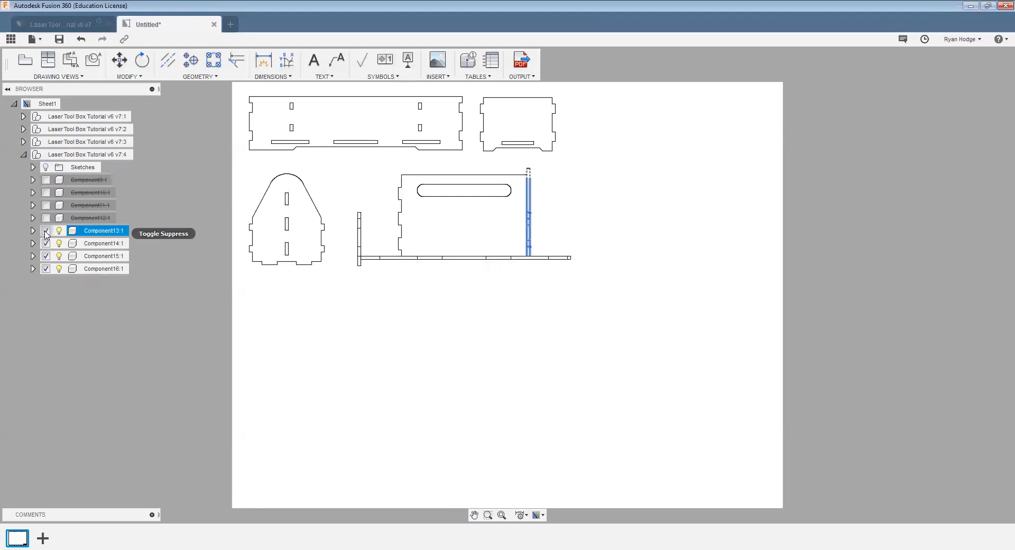
pyautogui.click(46, 231)
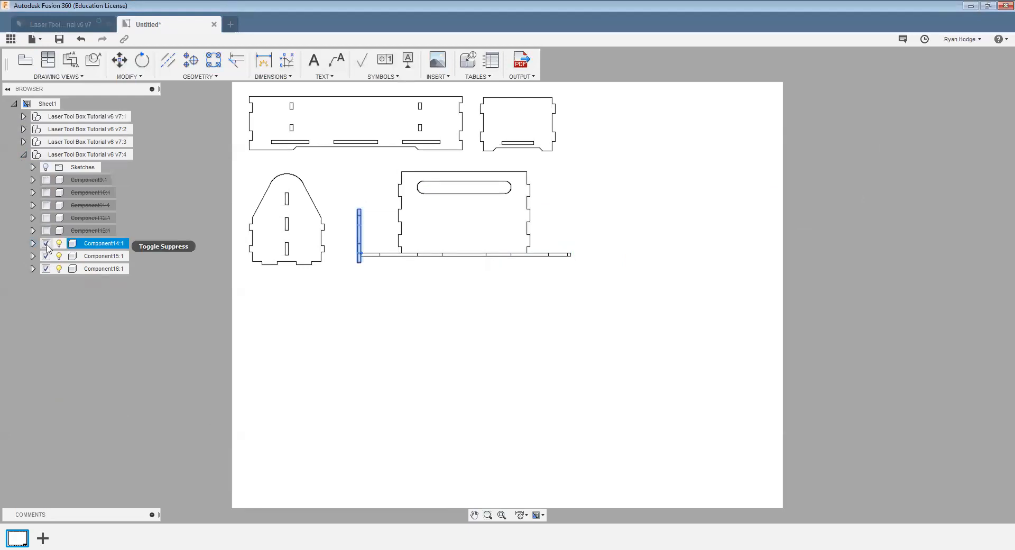
pyautogui.click(46, 244)
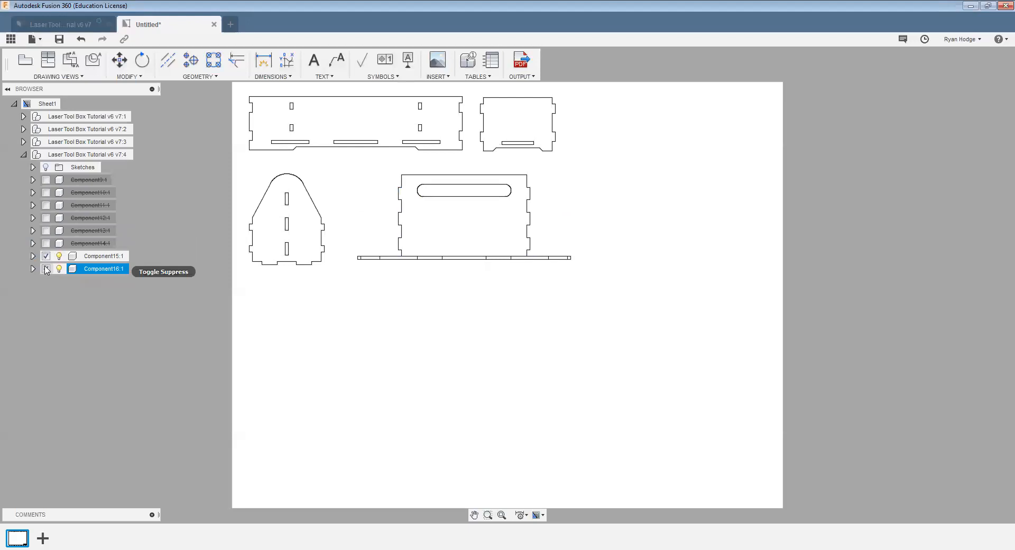
pyautogui.click(46, 269)
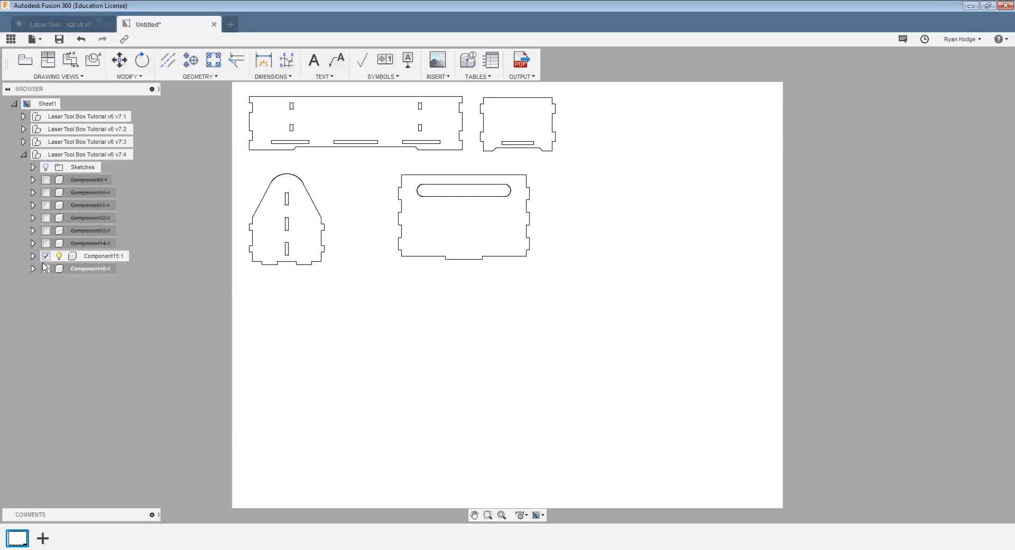
pyautogui.click(23, 155)
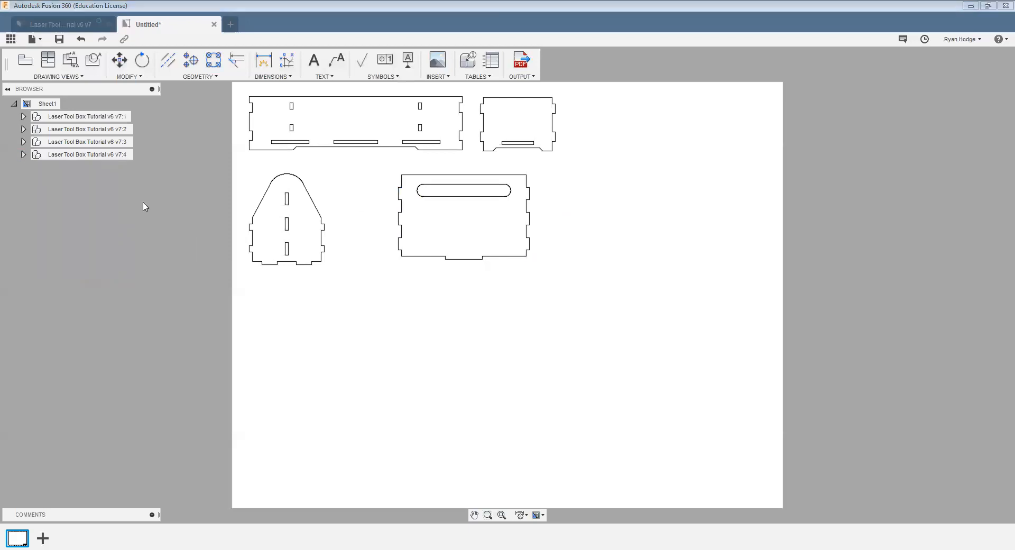
# Place a top base view of the tool box at 1:1 scale below the arched divider and handle panels
pyautogui.click(250, 227)
pyautogui.click(25, 60)
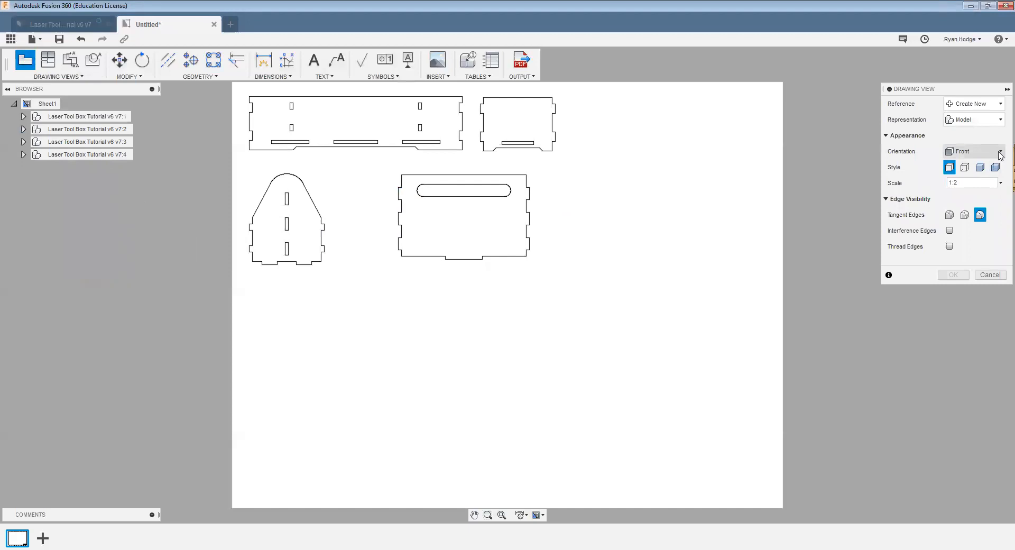
pyautogui.click(999, 152)
pyautogui.click(989, 160)
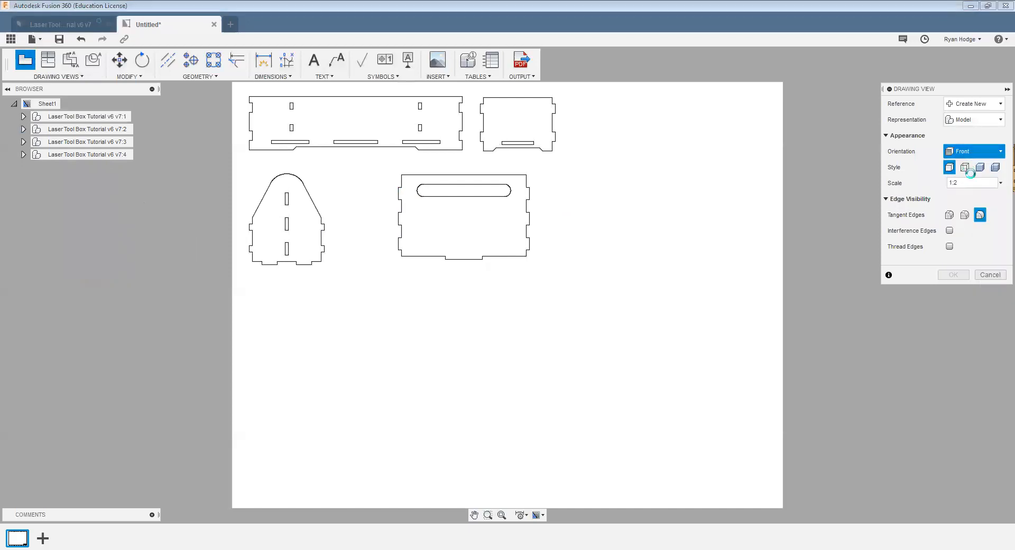
pyautogui.click(1000, 184)
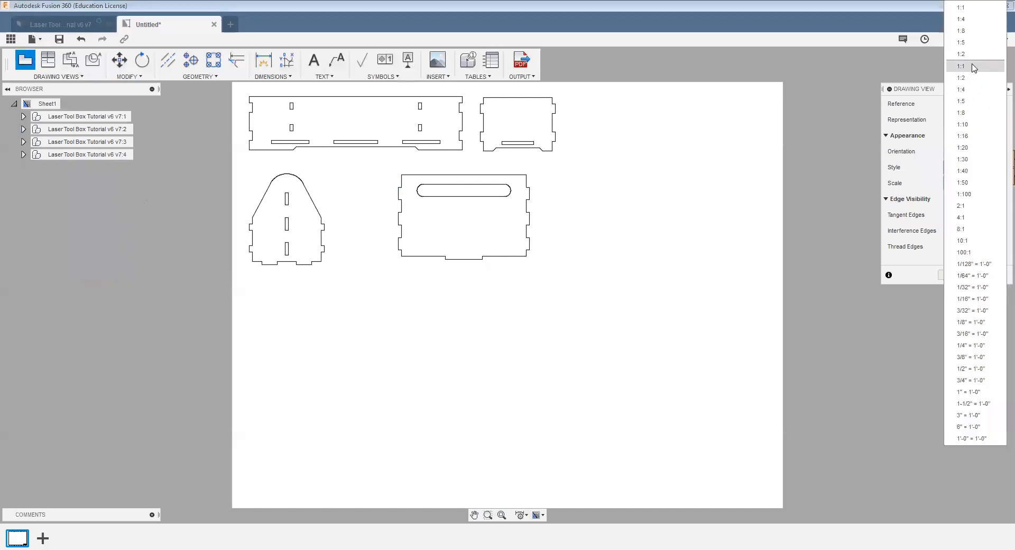
pyautogui.click(974, 67)
pyautogui.click(374, 324)
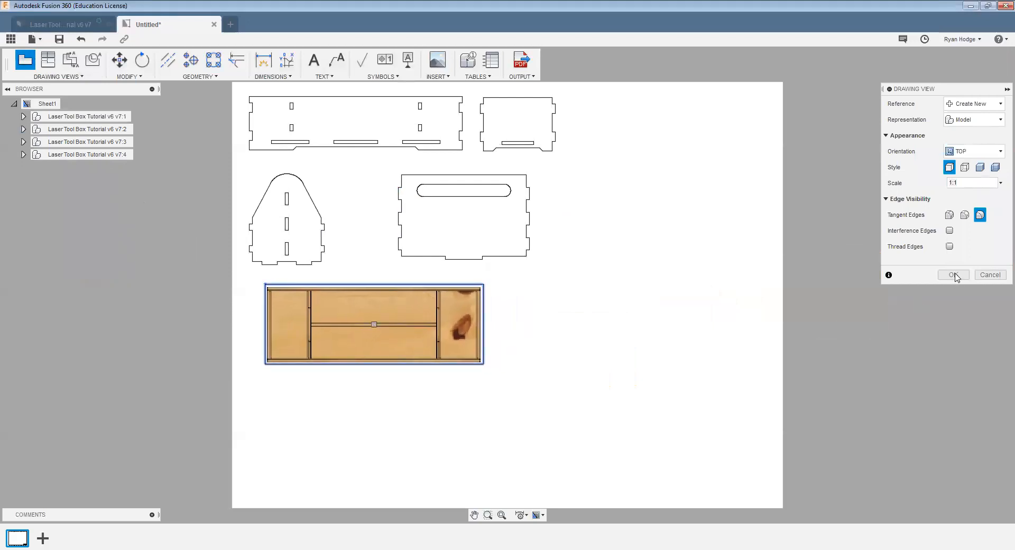
pyautogui.click(955, 275)
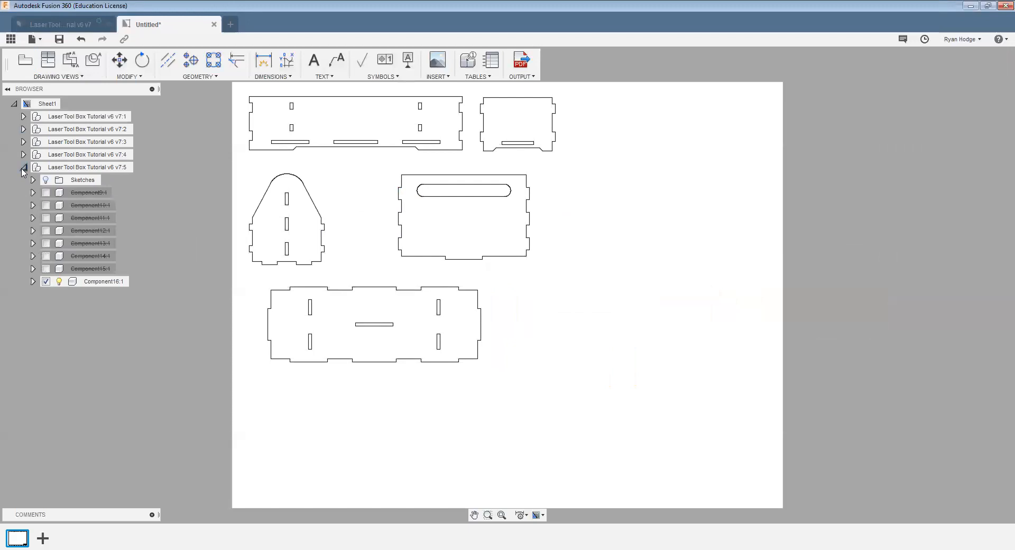
# Collapse the fifth view's component list and move the bottom panel view to line up under the long front panel's left edge
pyautogui.click(23, 169)
pyautogui.click(390, 314)
pyautogui.click(374, 325)
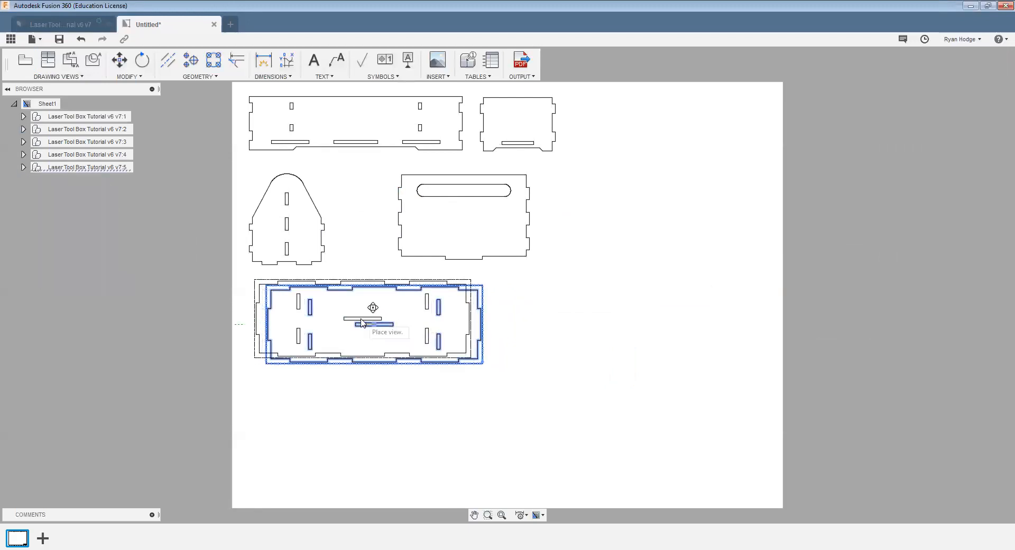
pyautogui.click(355, 324)
pyautogui.click(529, 292)
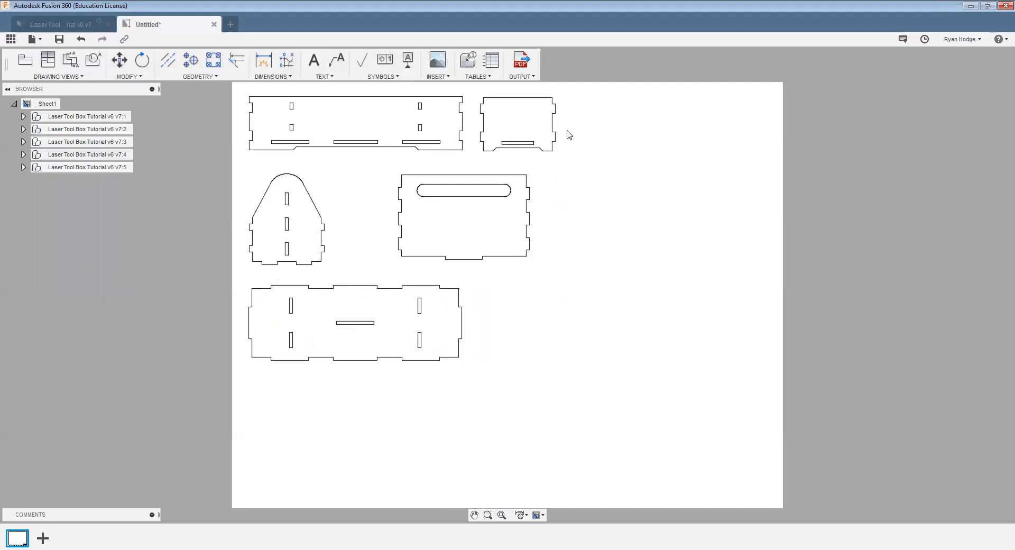
# Export only the current sheet as a PDF with lineweights, saved as Untitled.pdf in the Downloads folder
pyautogui.click(526, 77)
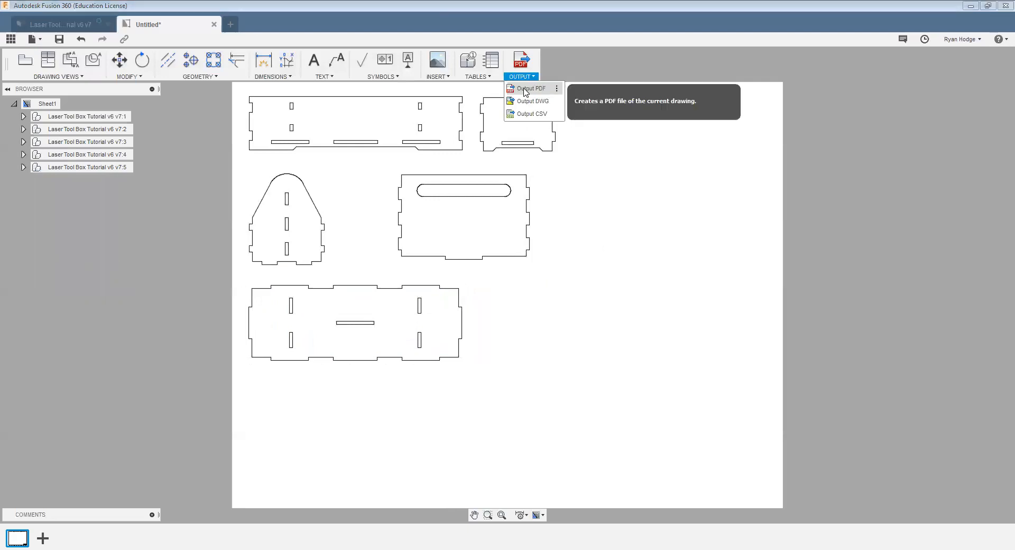
pyautogui.click(526, 89)
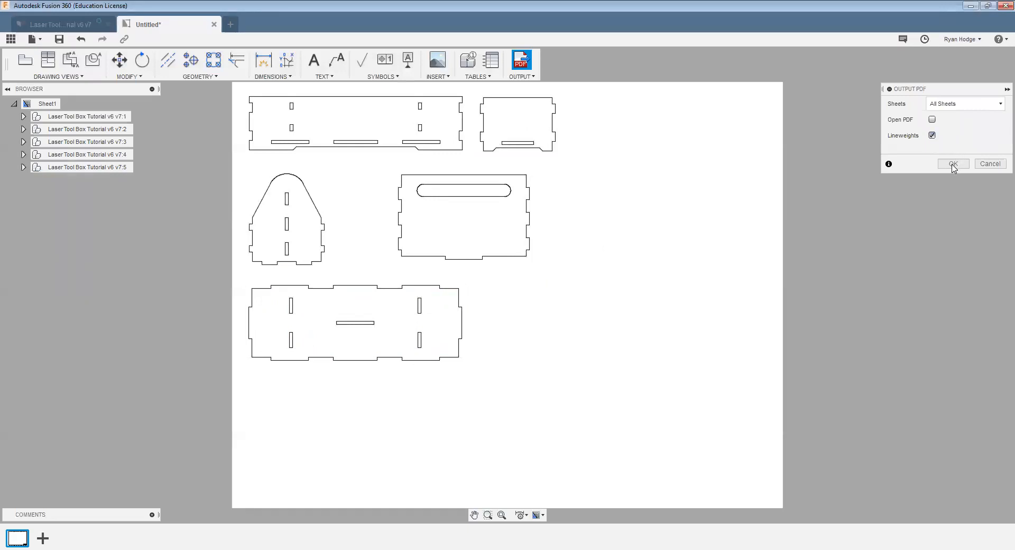
pyautogui.click(1000, 105)
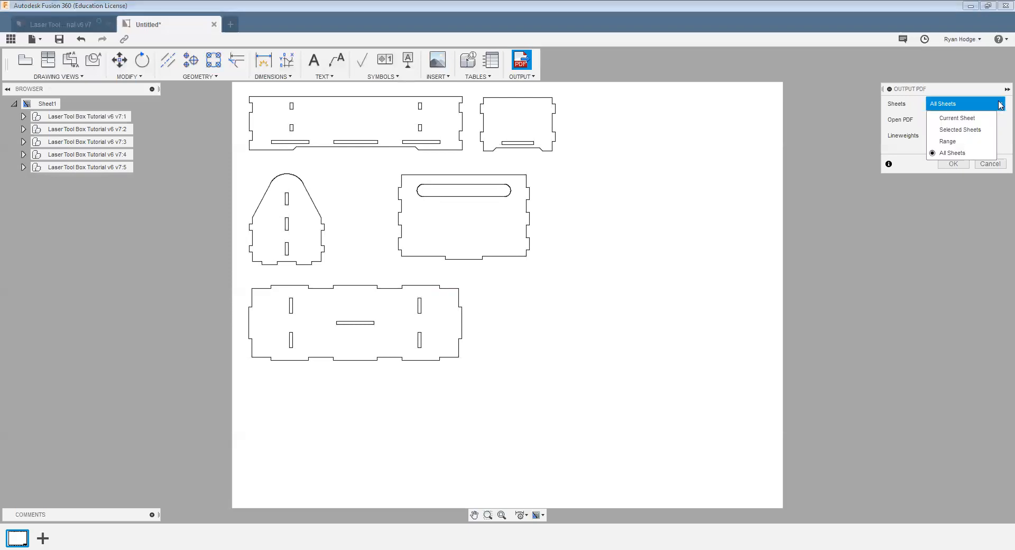
pyautogui.click(946, 119)
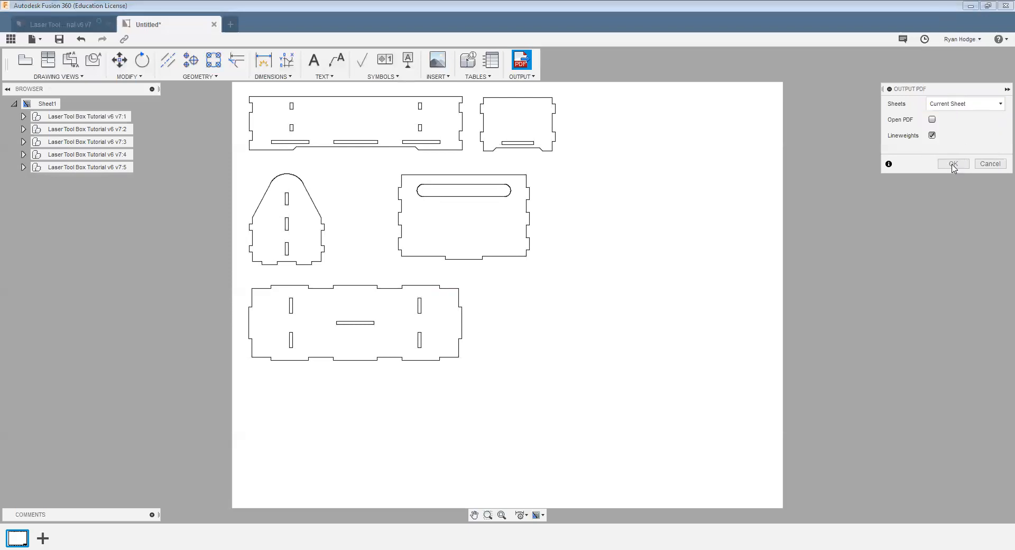
pyautogui.click(954, 165)
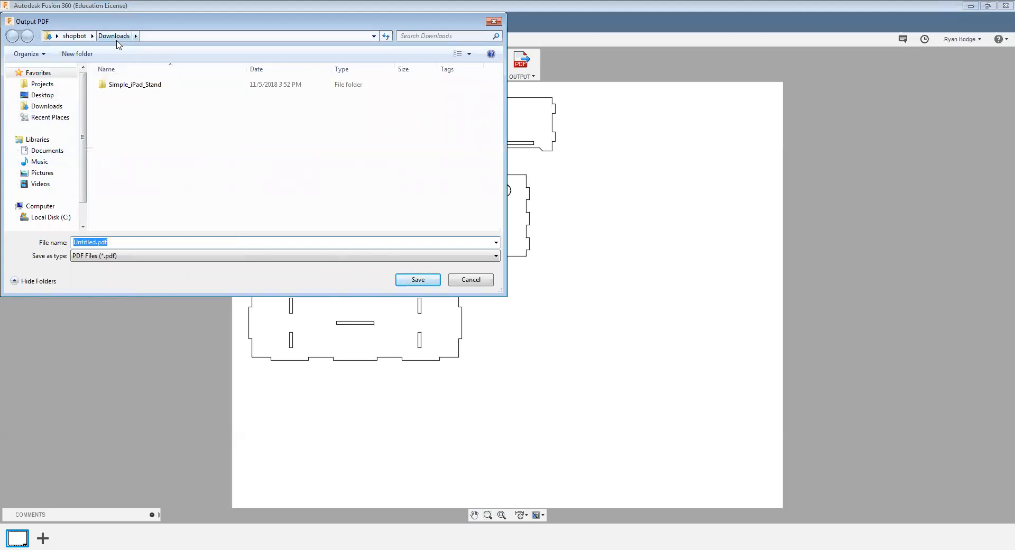
pyautogui.click(419, 281)
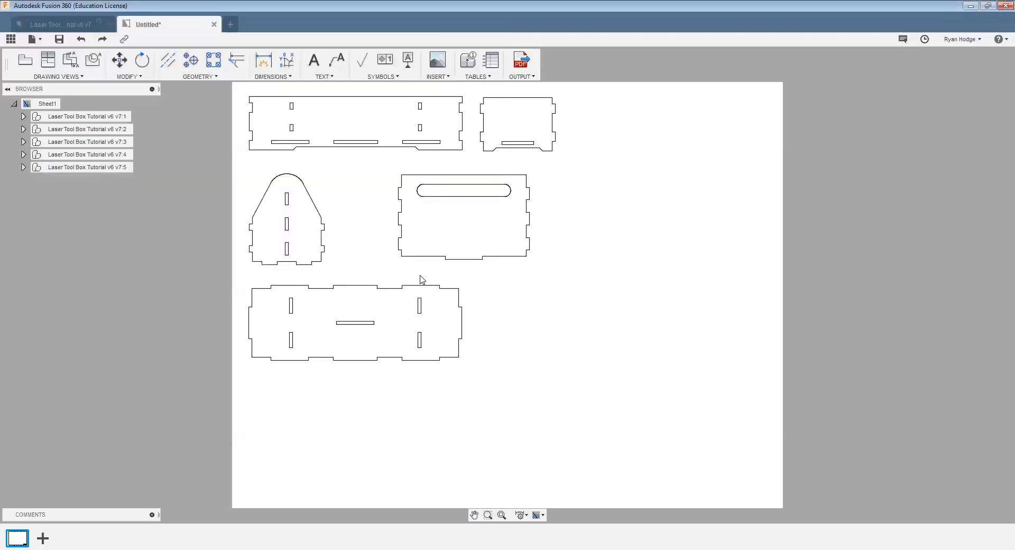